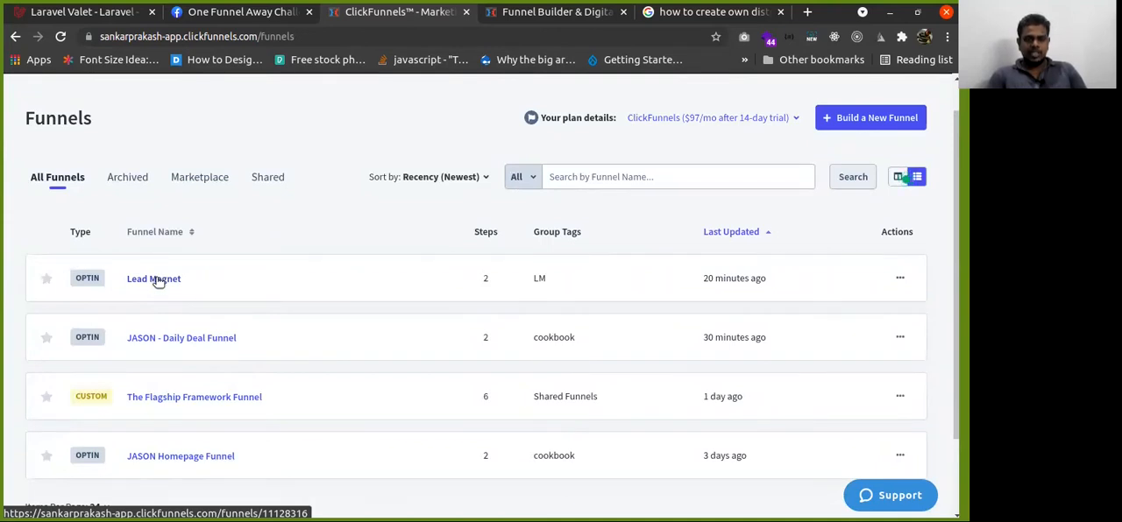
# Open the Lead Magnet funnel and launch its Optin page's published URL in a new tab
pyautogui.click(158, 280)
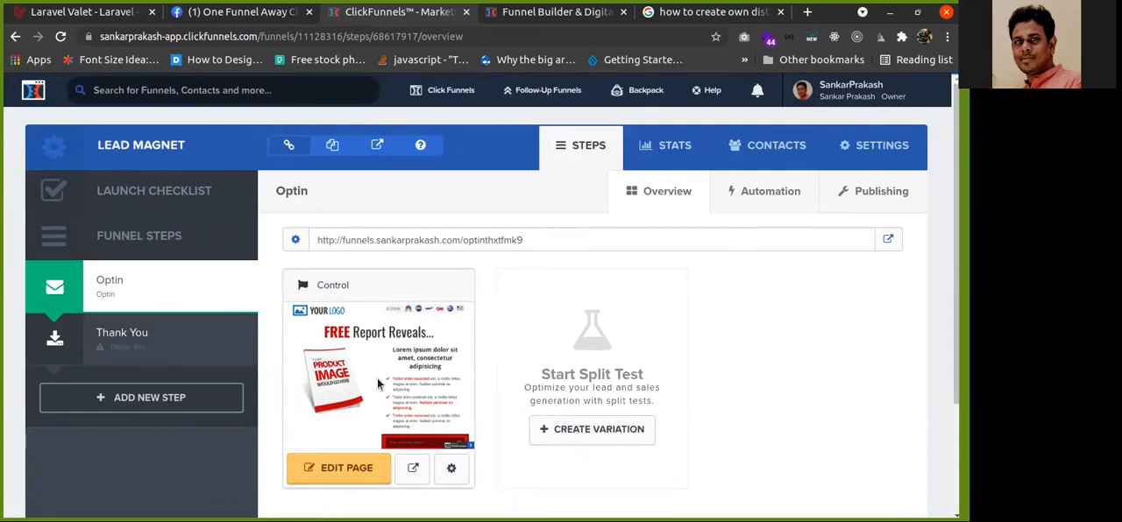
pyautogui.doubleClick(538, 241)
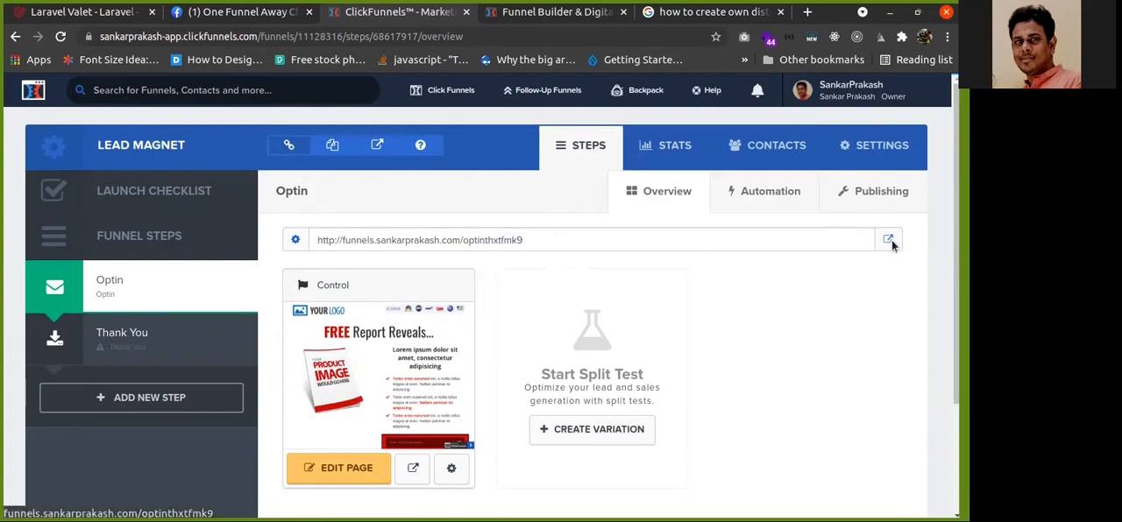
pyautogui.click(890, 241)
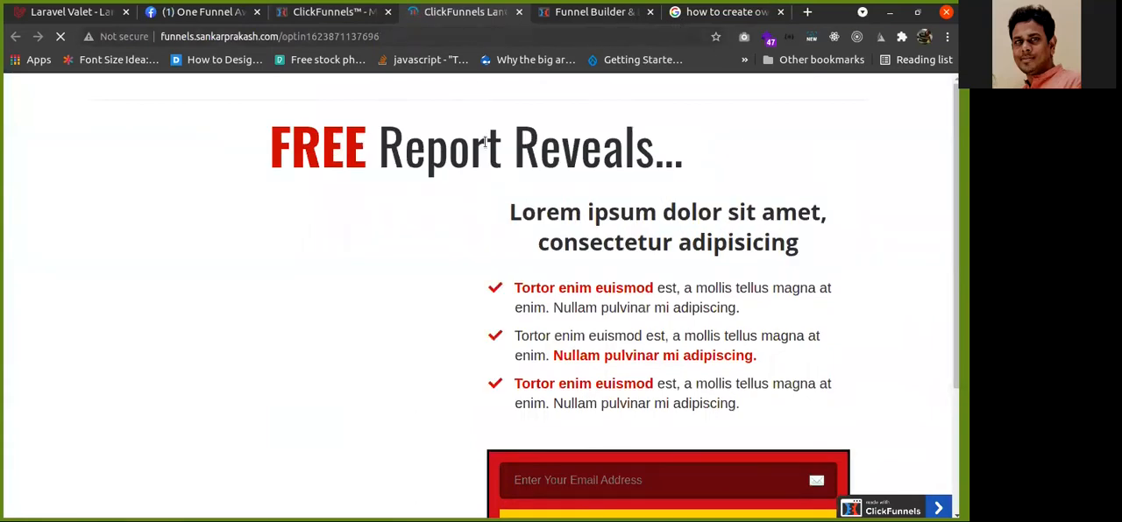
# Review the published optin page, dismiss its subscribe popup, and return to the funnel overview
pyautogui.scroll(-5, 439, 228)
pyautogui.scroll(2, 401, 254)
pyautogui.scroll(-2, 400, 254)
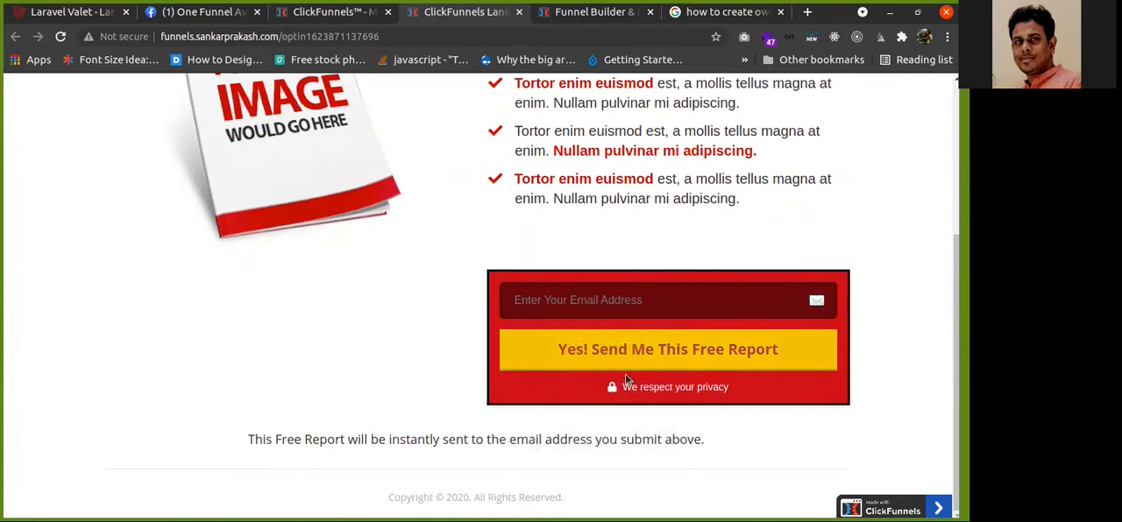
pyautogui.scroll(3, 386, 298)
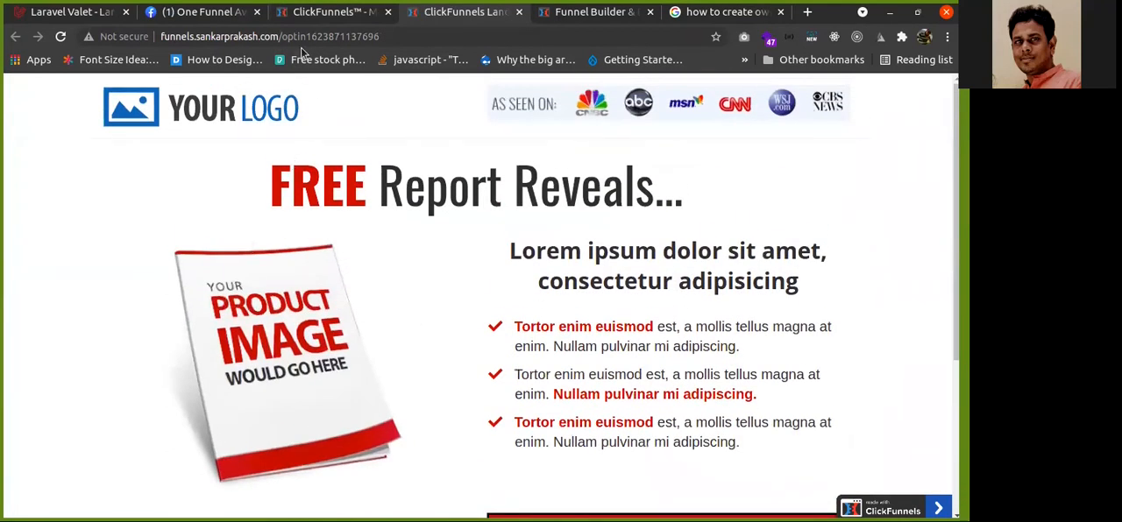
pyautogui.moveTo(304, 35)
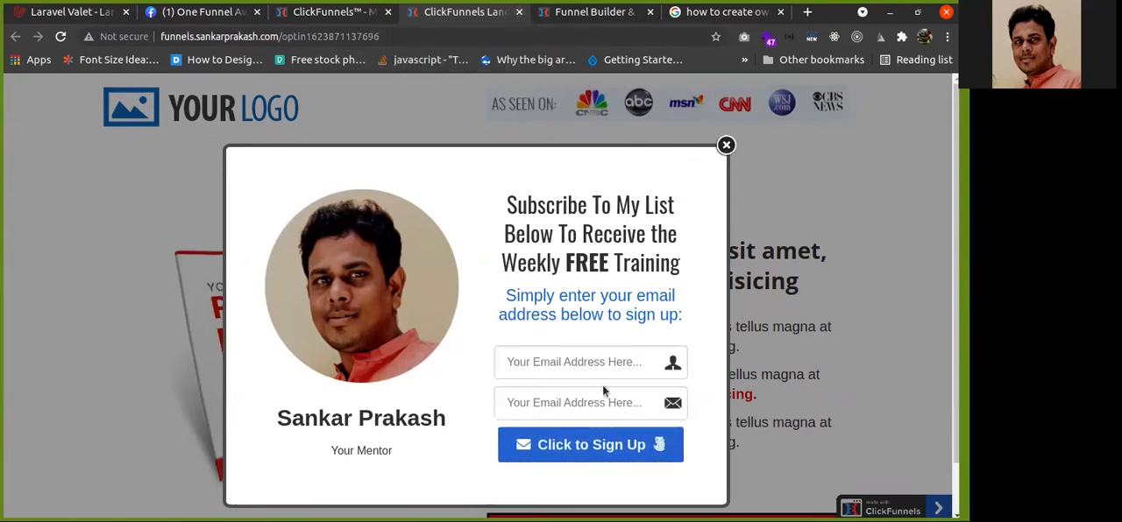
pyautogui.click(726, 145)
pyautogui.click(328, 18)
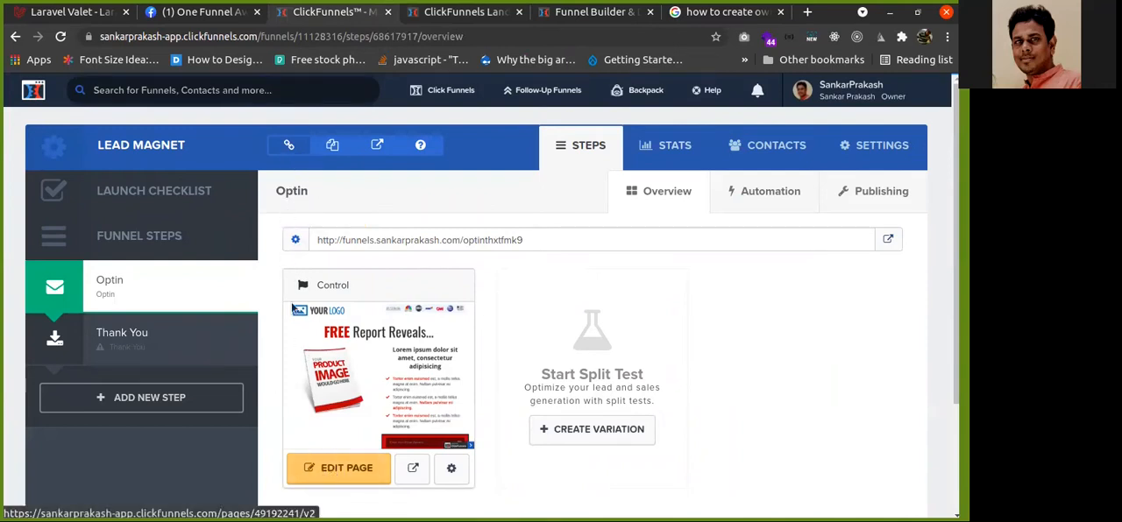
# Open the Optin page in the page editor
pyautogui.click(327, 471)
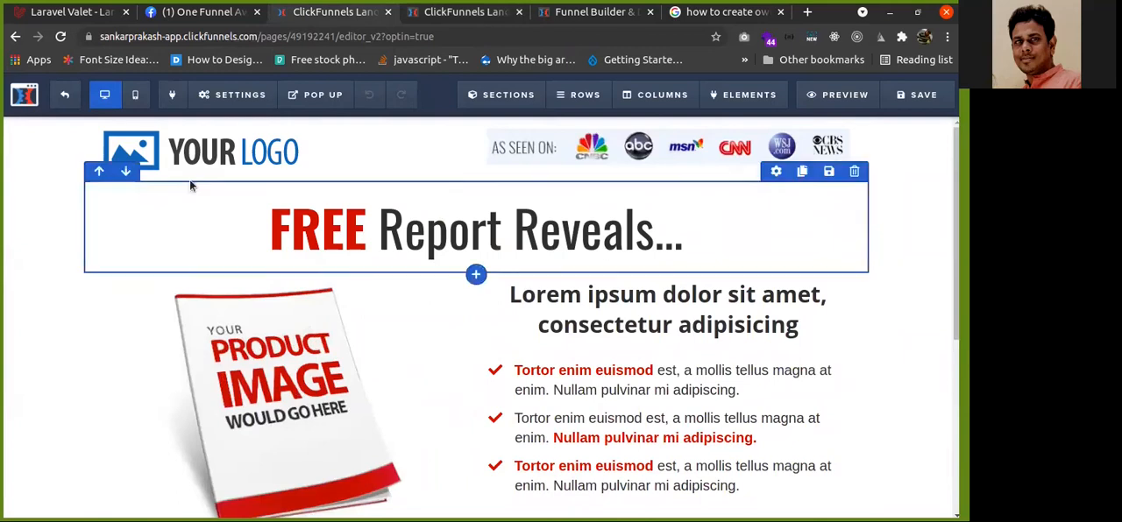
pyautogui.scroll(1, 307, 154)
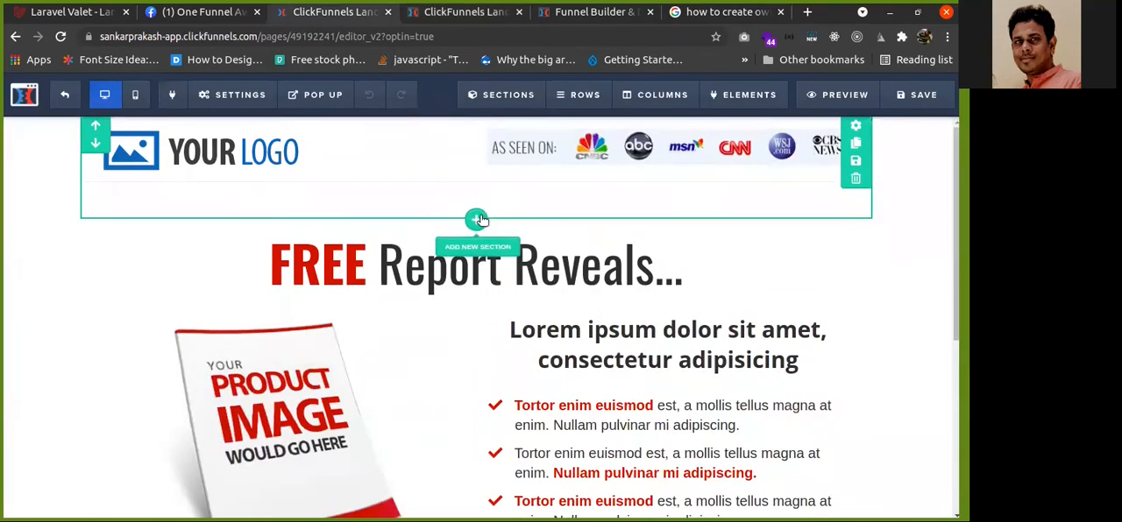
pyautogui.scroll(-1, 478, 241)
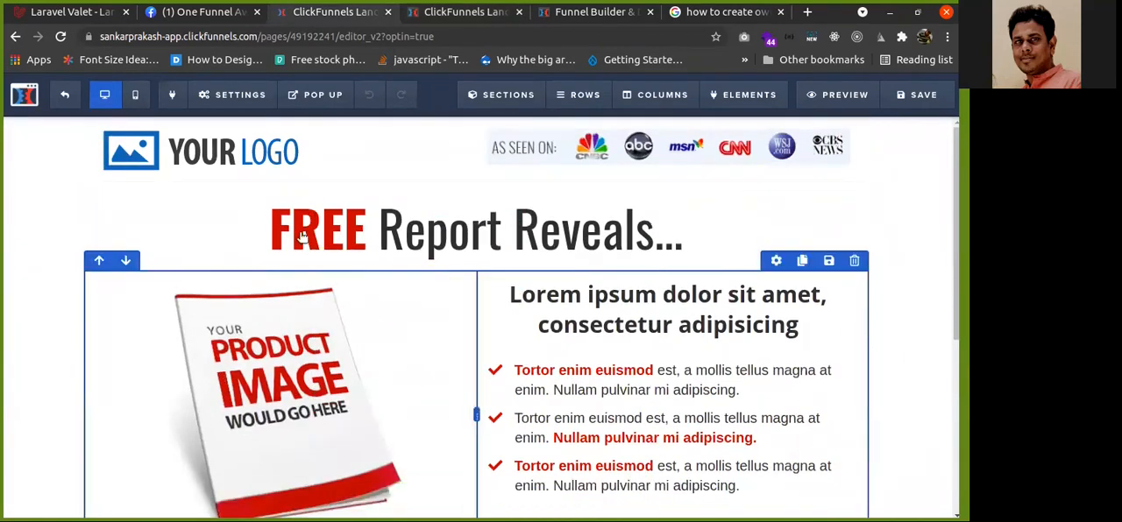
pyautogui.scroll(1, 237, 167)
pyautogui.scroll(-1, 193, 149)
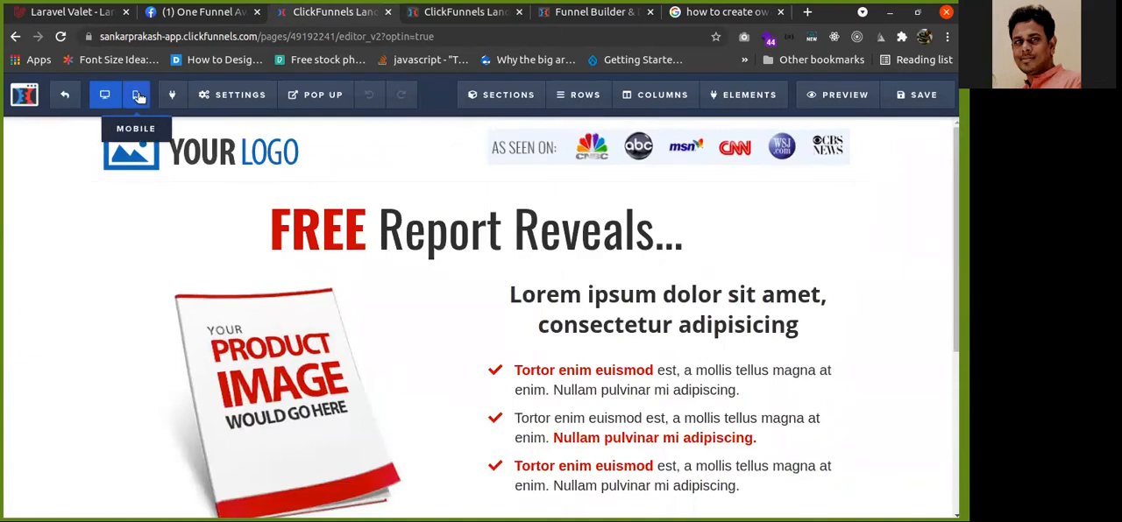
# Preview the page in mobile view and open and close the Editor Apps panel
pyautogui.click(138, 96)
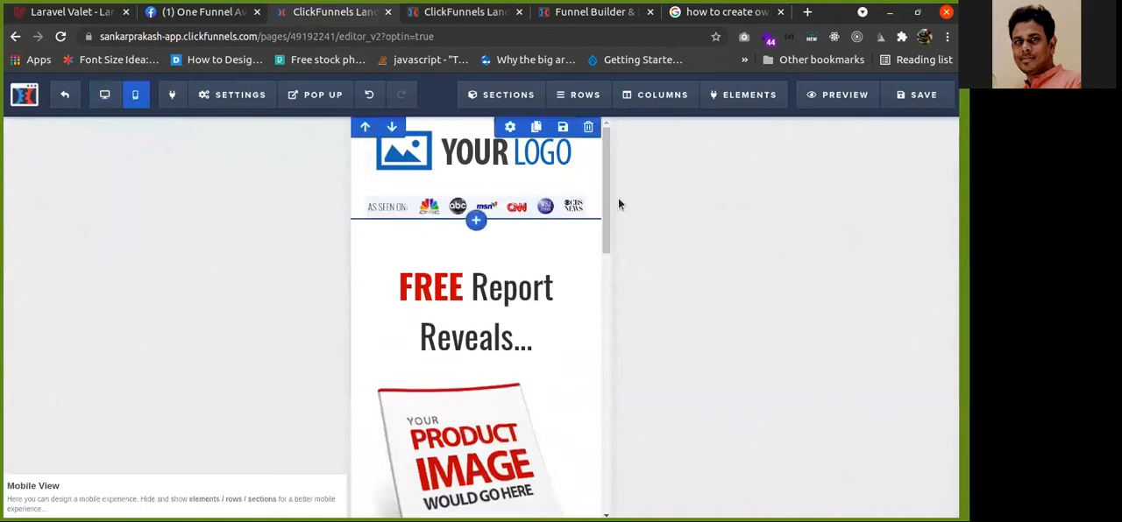
pyautogui.moveTo(609, 169); pyautogui.dragTo(599, 133)
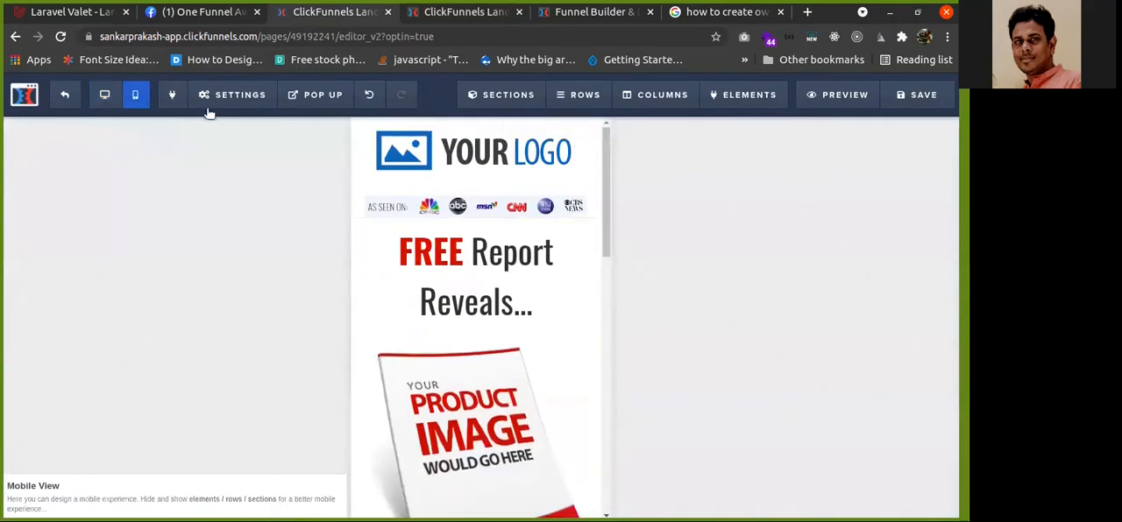
pyautogui.click(175, 101)
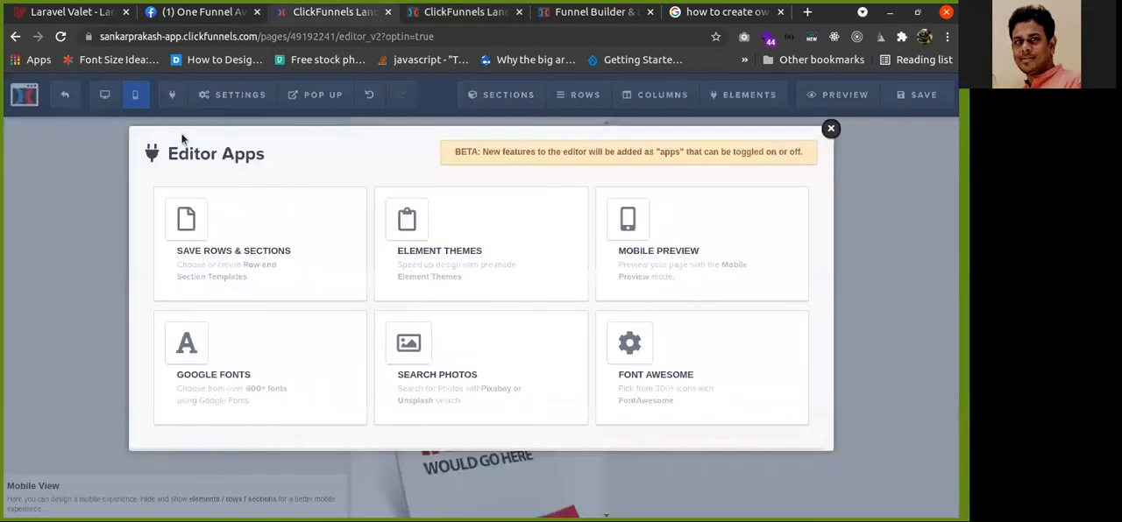
pyautogui.click(830, 130)
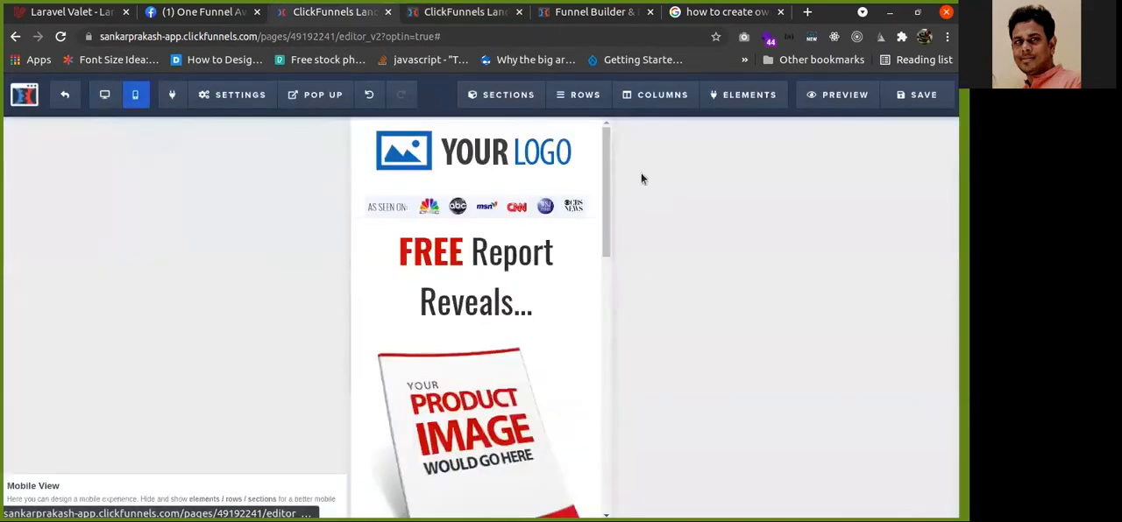
# Open the SEO meta data settings and set the page title to "How to Weight Loss in 30 days?"
pyautogui.click(224, 100)
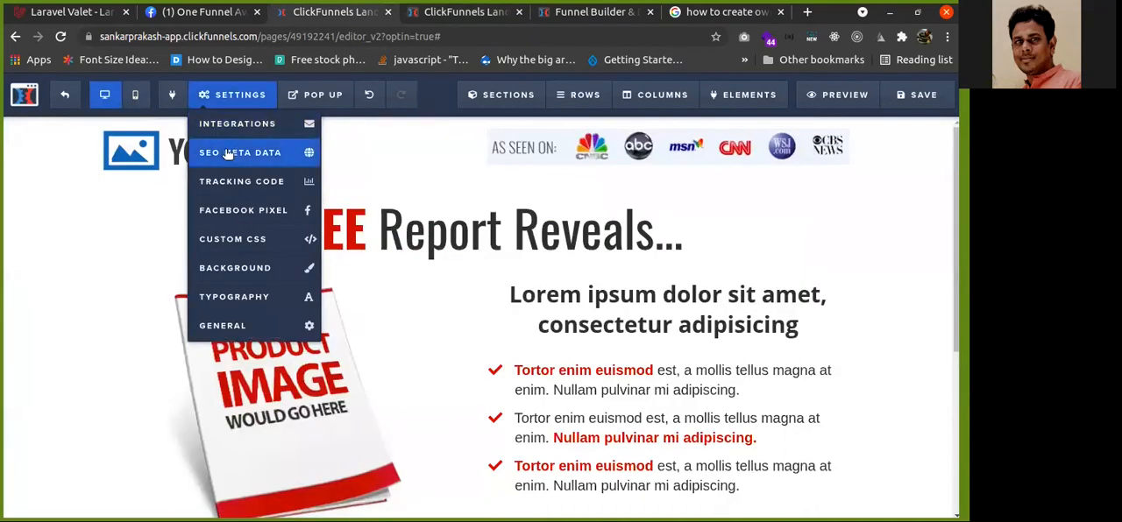
pyautogui.click(226, 153)
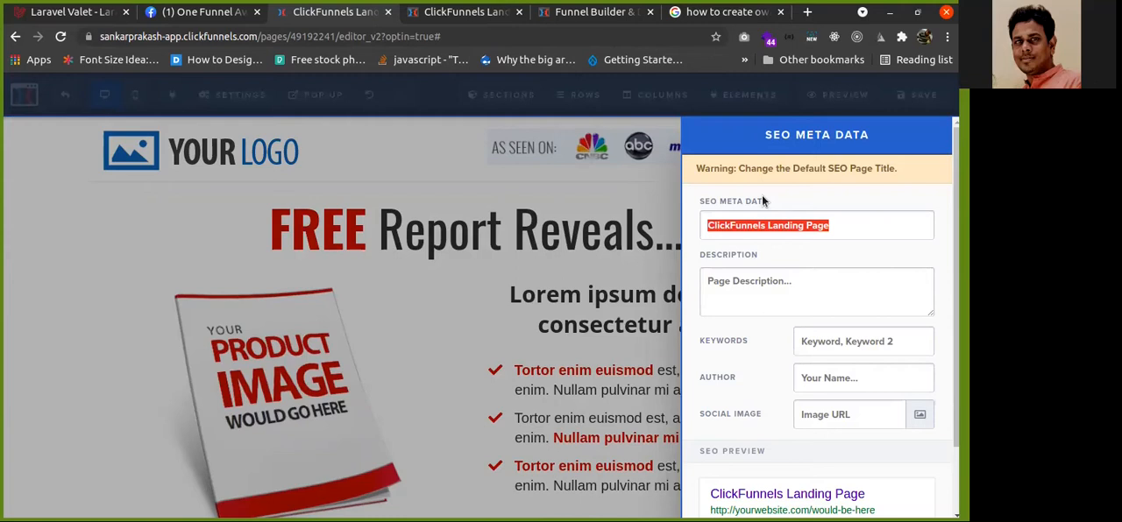
pyautogui.write('W')
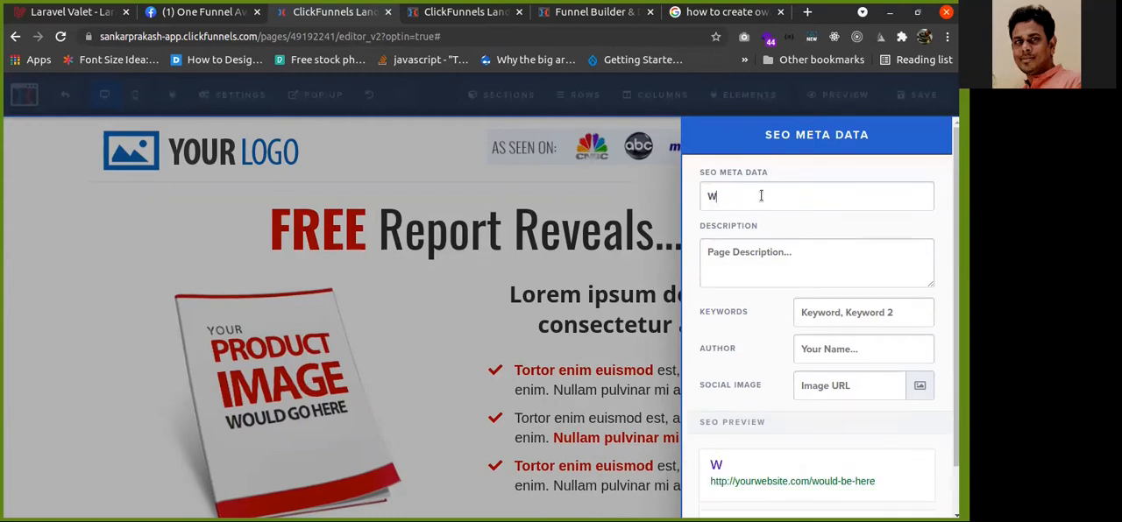
pyautogui.write('eigh')
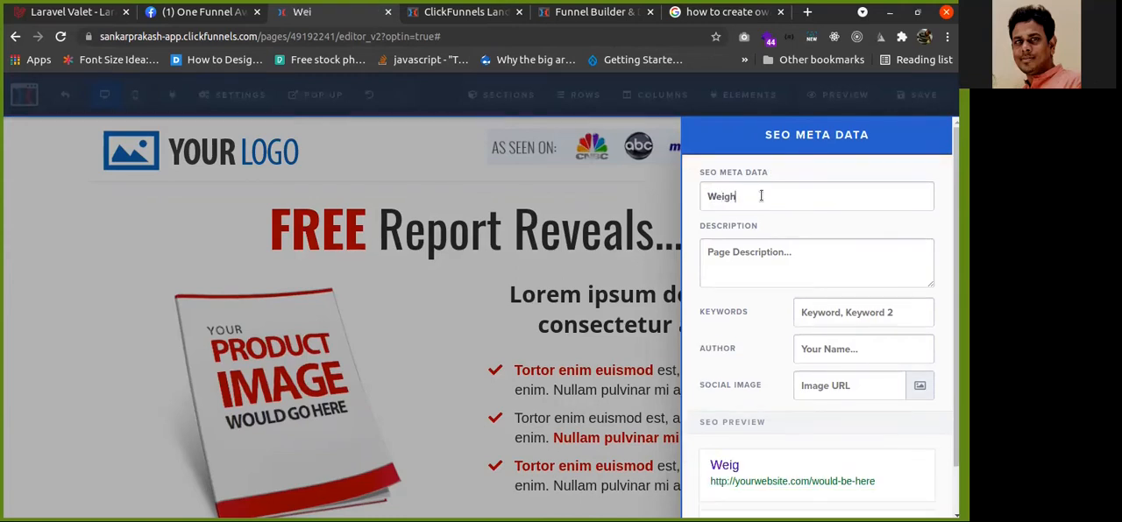
pyautogui.write('t Loss')
pyautogui.press('Home')
pyautogui.write('How to')
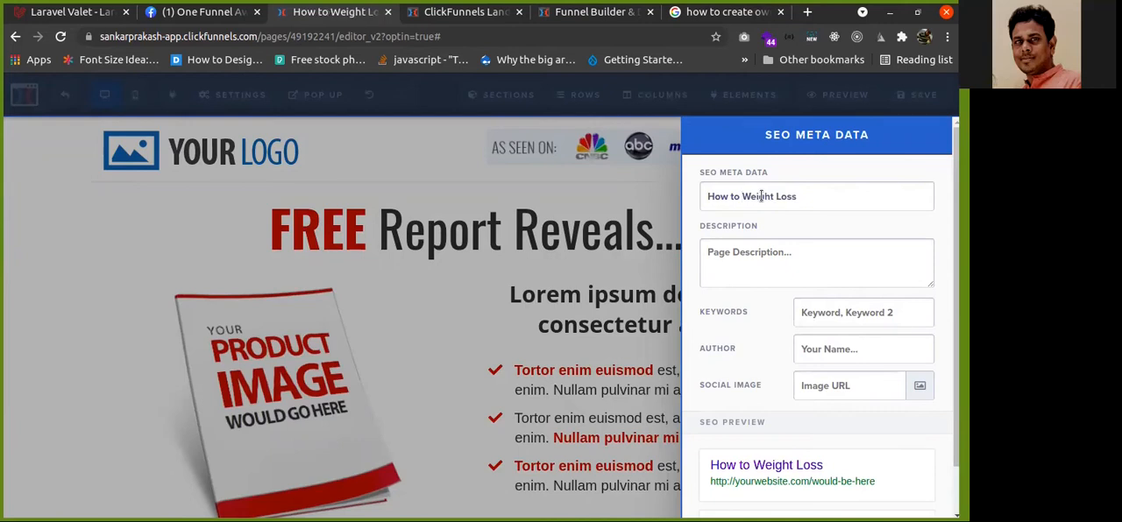
pyautogui.press('End')
pyautogui.write('in 30 days?')
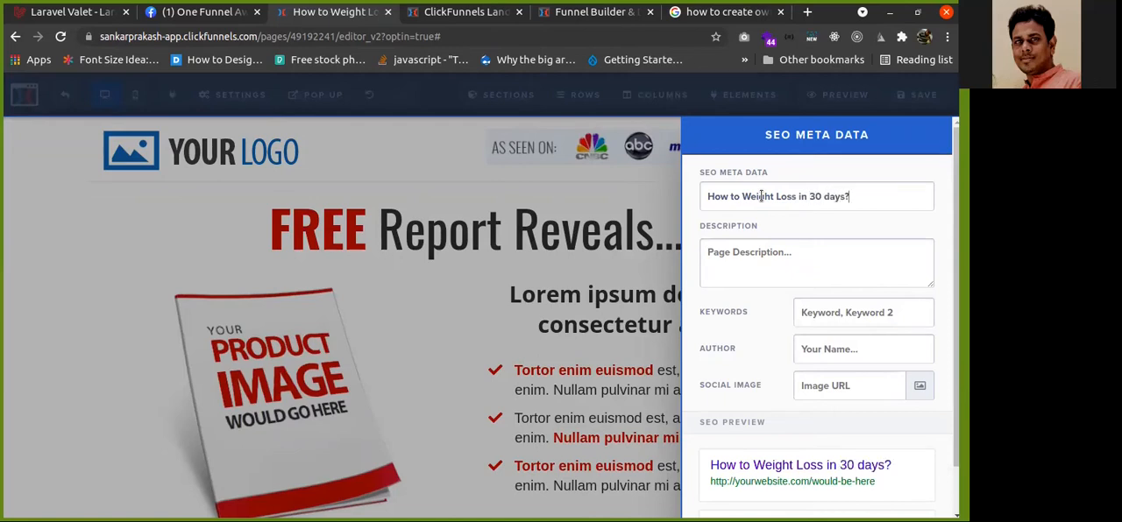
# Fill the description with "Lorem ipsum content will go here," repeated four times, ending with a period
pyautogui.click(732, 252)
pyautogui.write('Lorem ipsum')
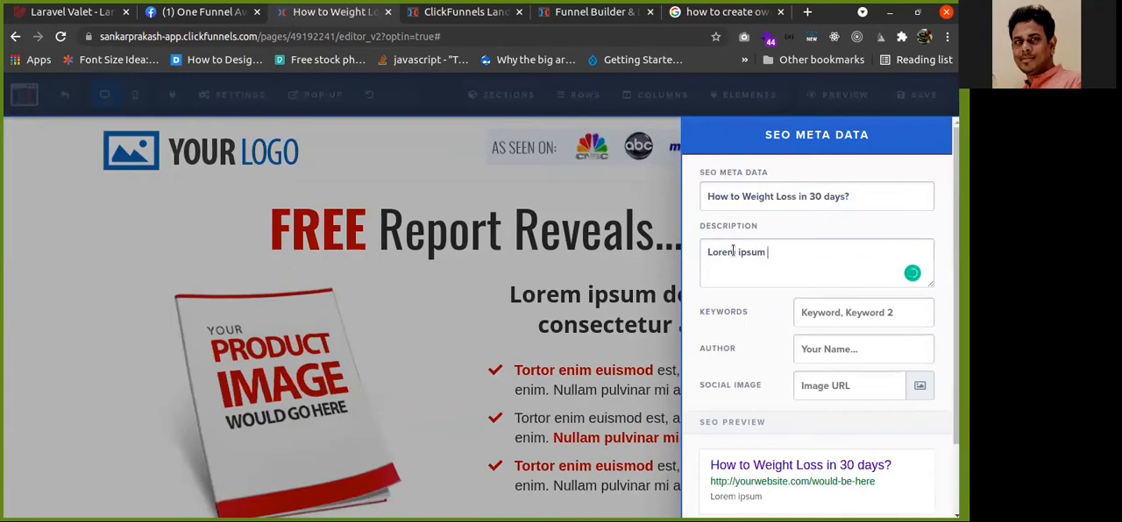
pyautogui.write('content will go here')
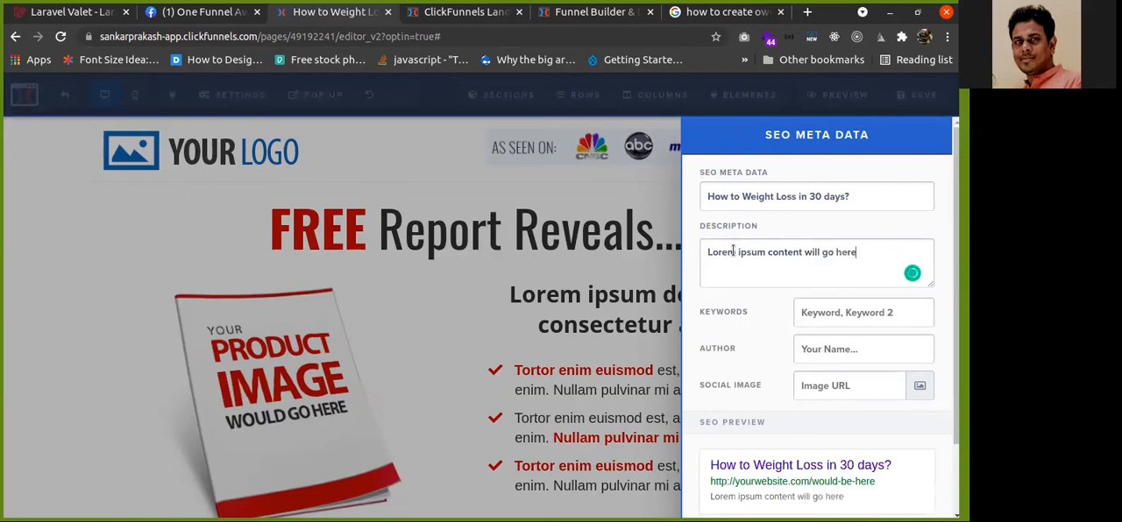
pyautogui.hotkey('ctrl', 'a')
pyautogui.hotkey('ctrl', 'c')
pyautogui.press('Right')
pyautogui.hotkey('ctrl', 'v')
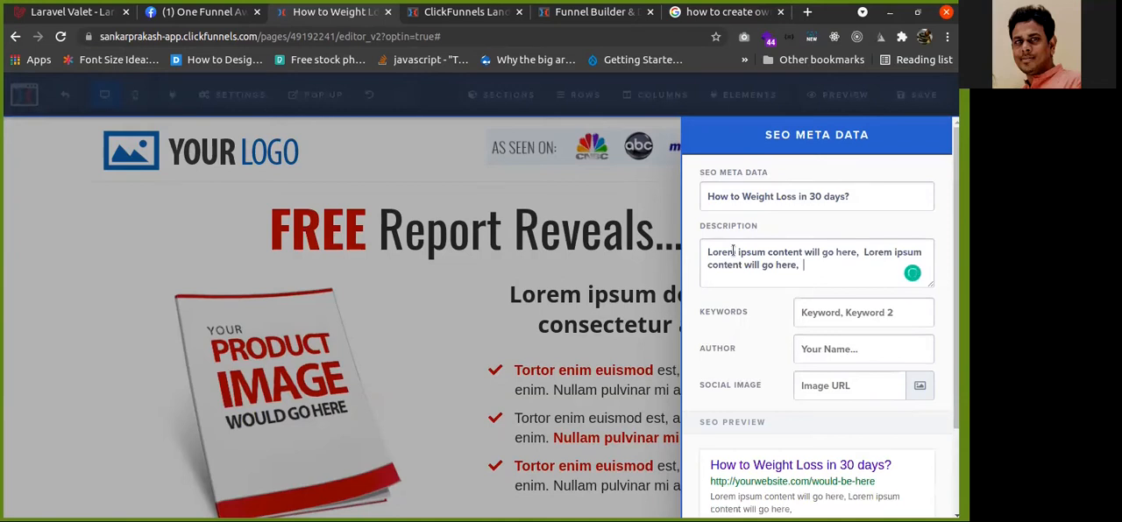
pyautogui.hotkey('ctrl', 'v')
pyautogui.hotkey('ctrl', 'v')
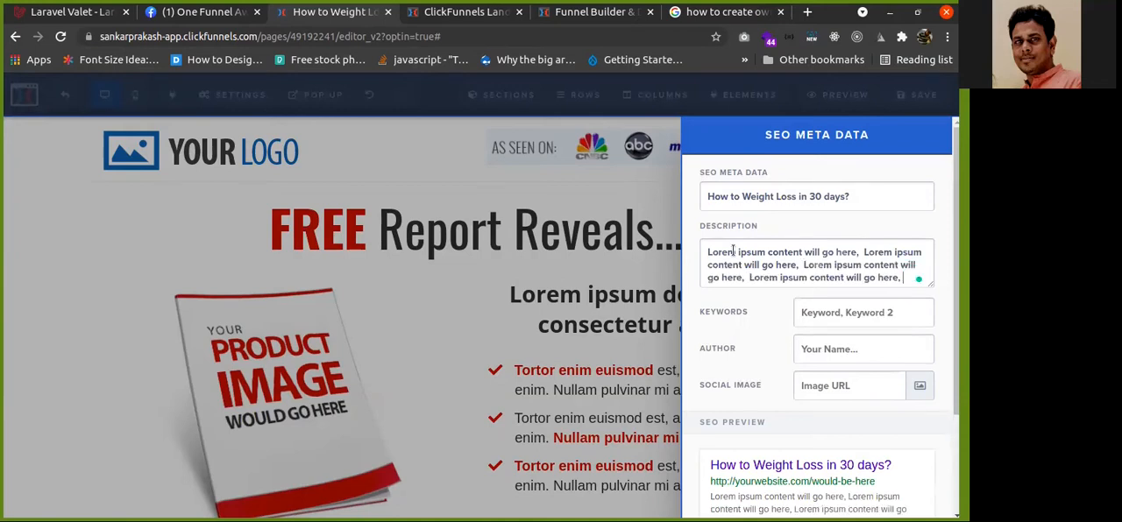
pyautogui.write('..')
# Enter the keywords "weightlos,diet,excercise" and fill in the author field with the owner's name
pyautogui.click(843, 312)
pyautogui.click(827, 351)
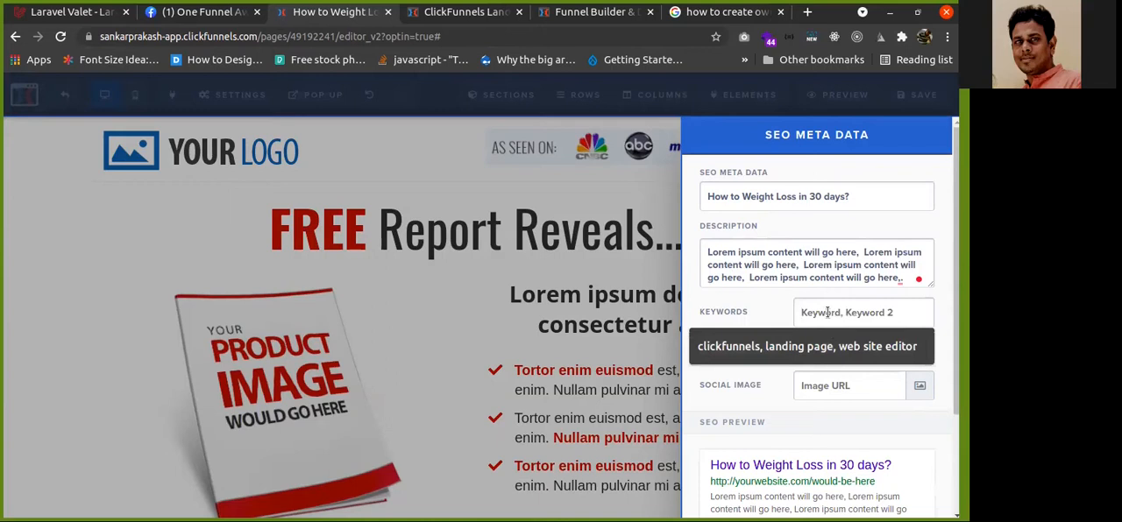
pyautogui.write('weight')
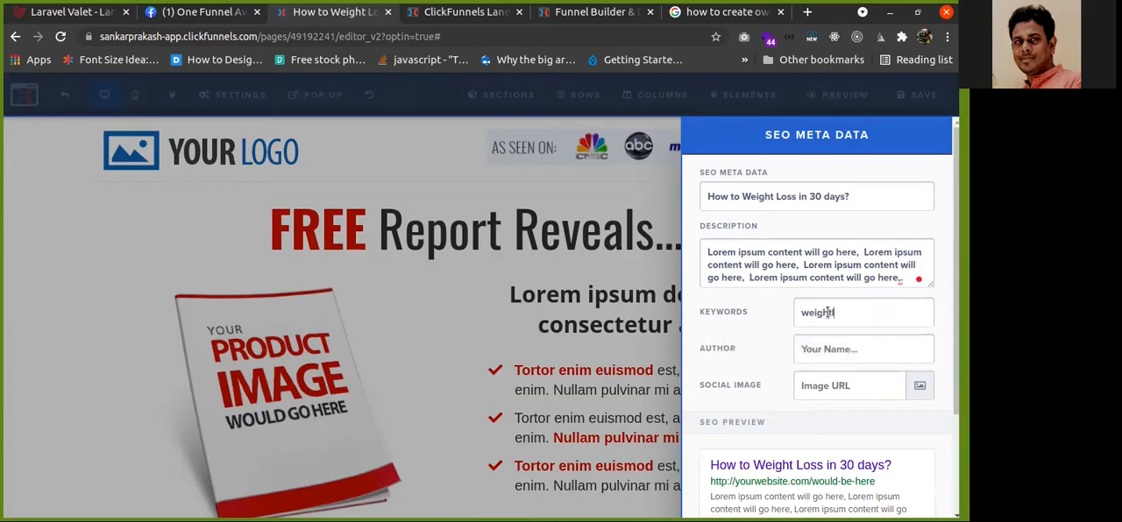
pyautogui.write('los,diet,')
pyautogui.write('excercise')
pyautogui.click(824, 348)
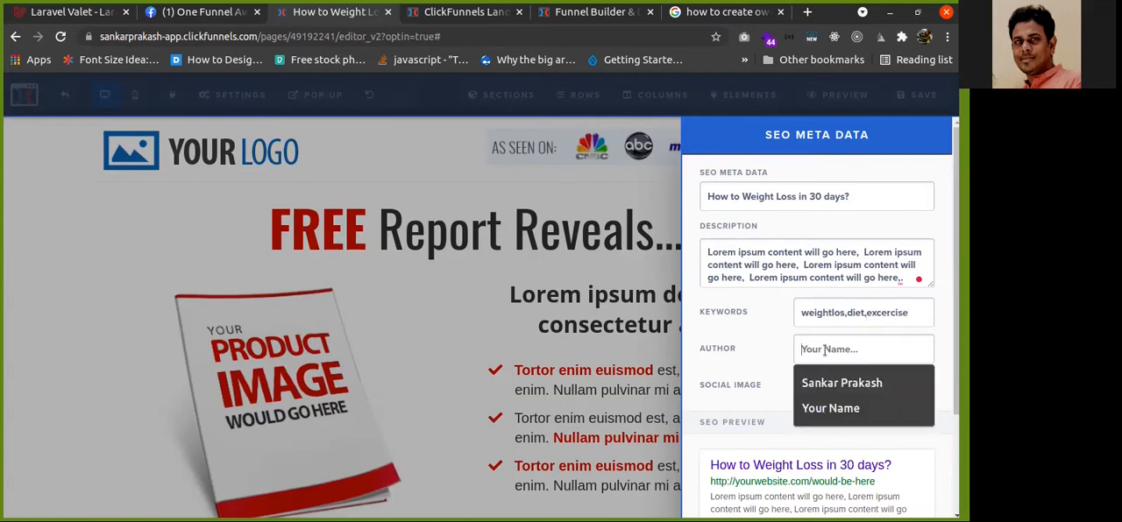
pyautogui.click(840, 383)
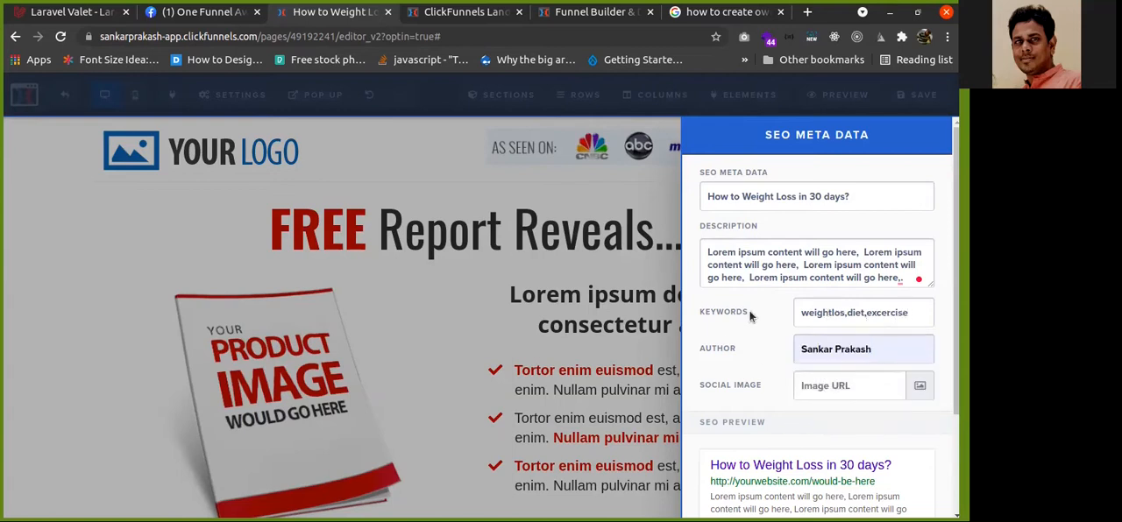
# Examine the SEO preview against the entered title and description
pyautogui.scroll(-3, 750, 317)
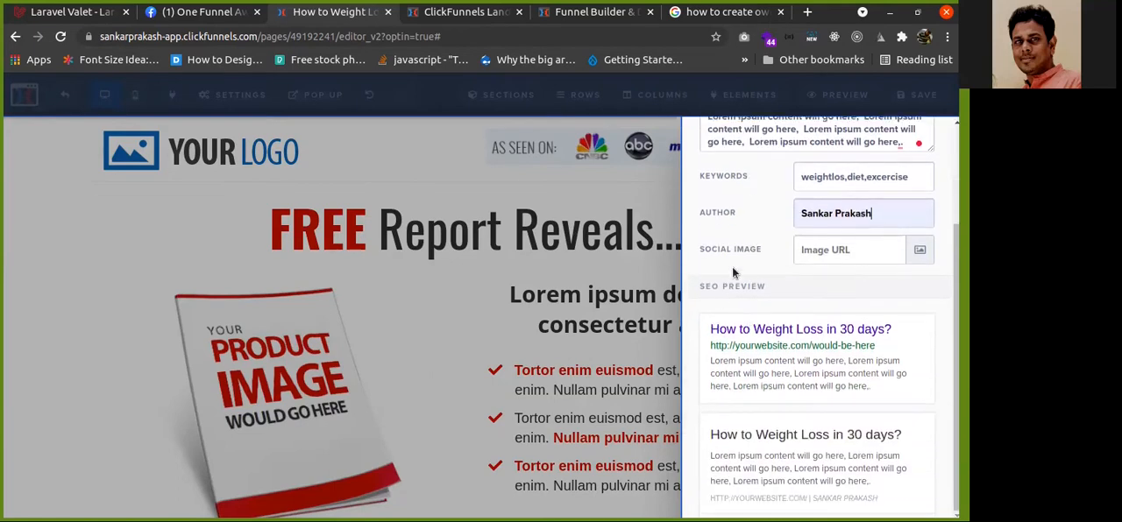
pyautogui.scroll(2, 735, 273)
pyautogui.click(853, 172)
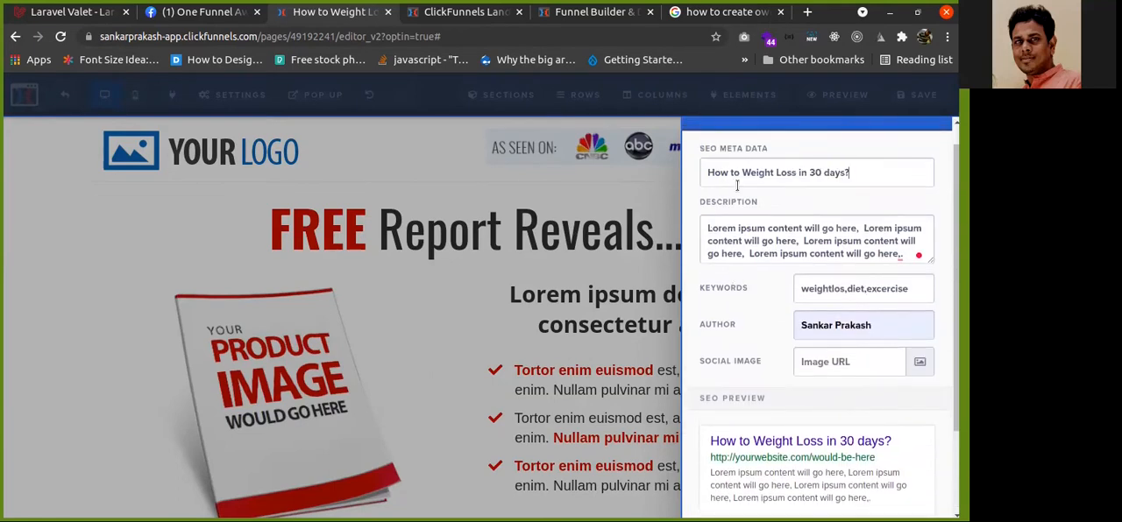
pyautogui.moveTo(738, 185); pyautogui.dragTo(702, 170)
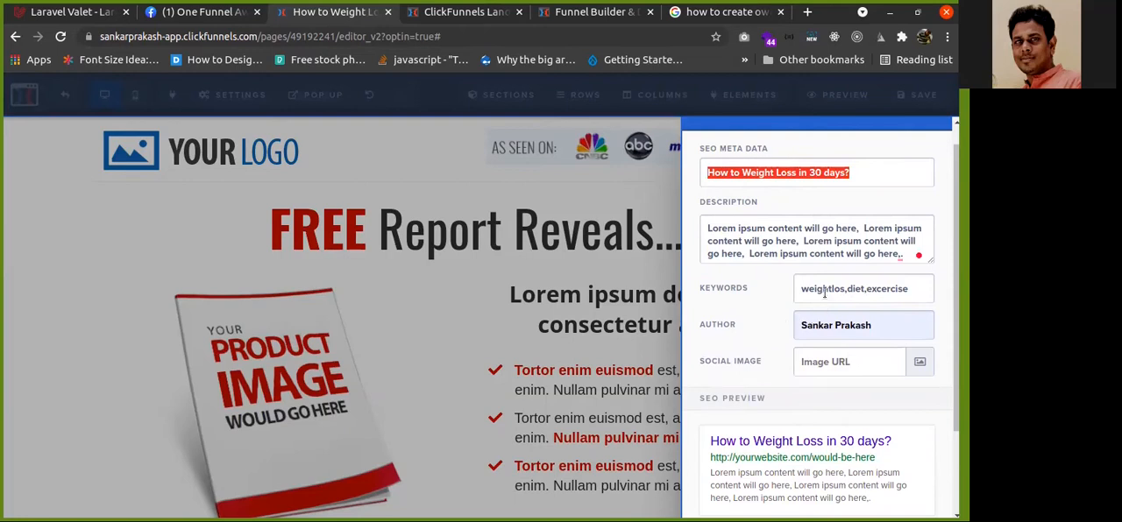
pyautogui.click(759, 209)
pyautogui.moveTo(708, 172); pyautogui.dragTo(845, 173)
pyautogui.scroll(-3, 751, 334)
pyautogui.moveTo(710, 329); pyautogui.dragTo(901, 390)
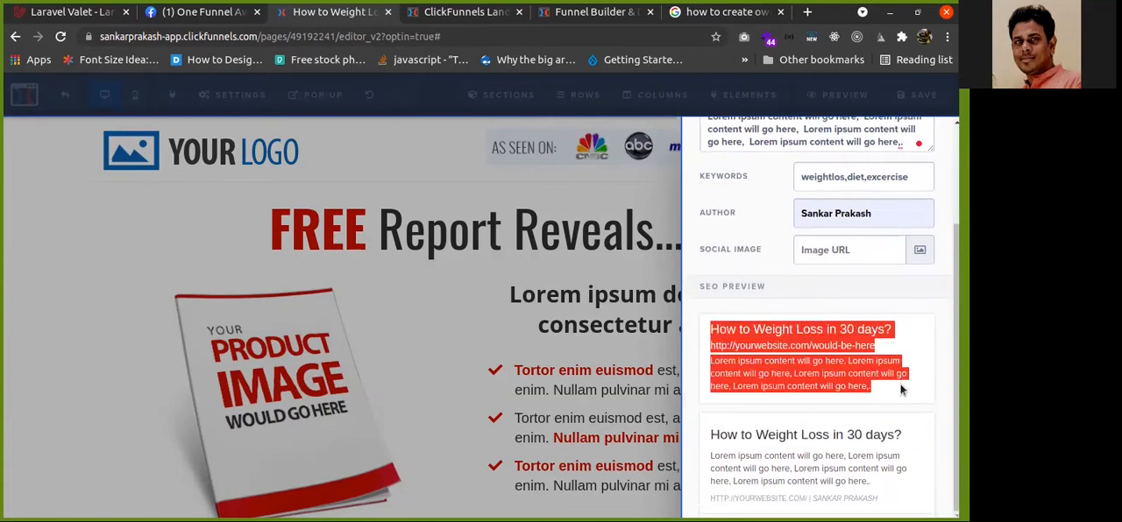
pyautogui.click(701, 303)
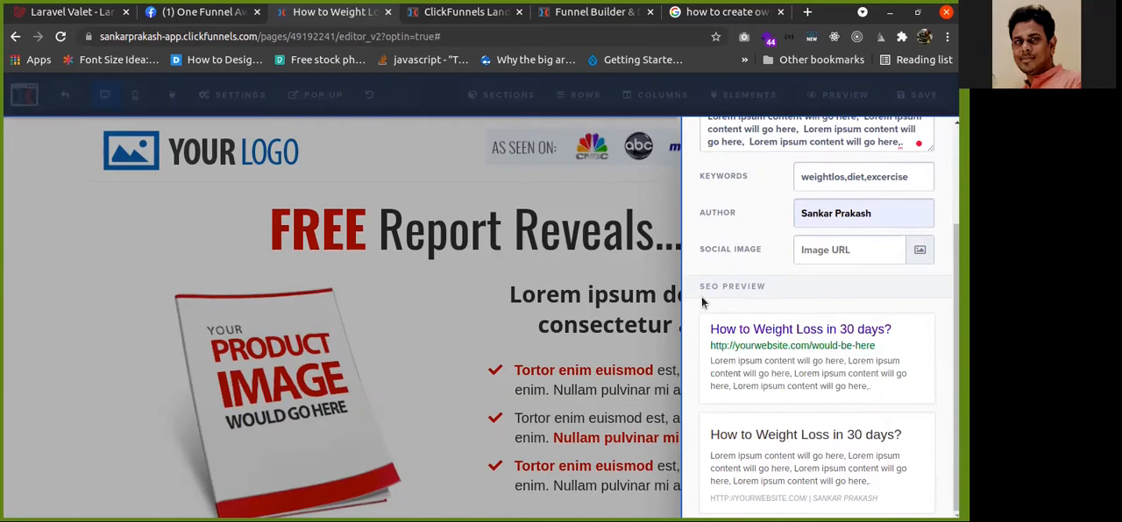
pyautogui.scroll(3, 701, 303)
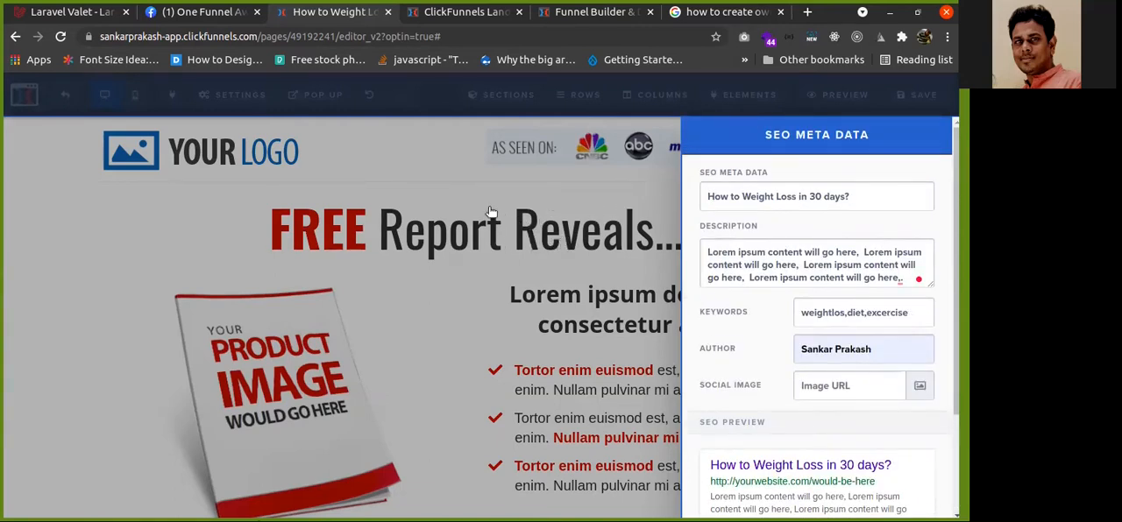
# Open the tracking code settings and view both the header code and footer code tabs
pyautogui.click(463, 209)
pyautogui.click(230, 96)
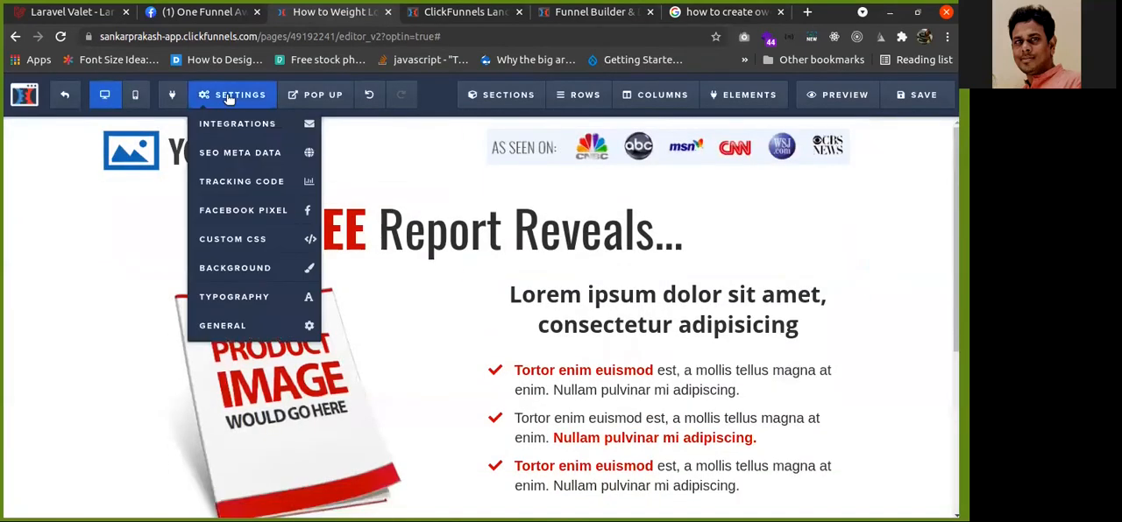
pyautogui.click(248, 180)
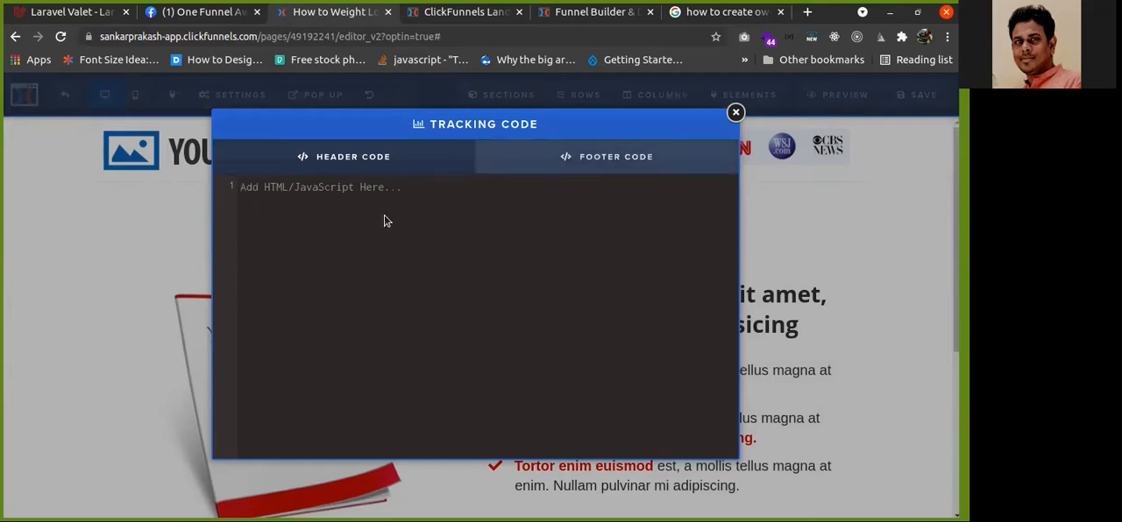
pyautogui.click(660, 156)
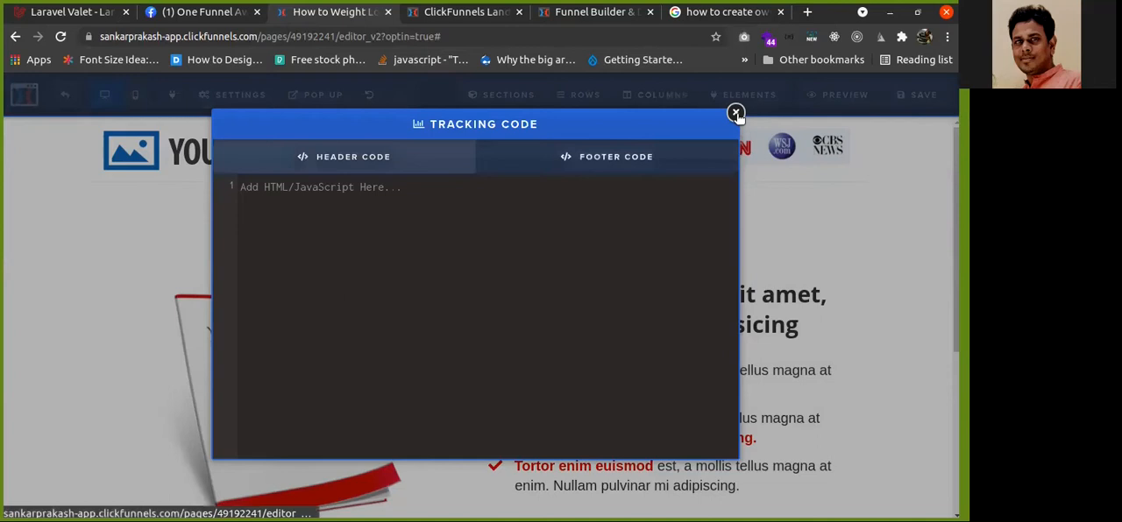
pyautogui.click(736, 114)
# Open the Facebook conversions pixel settings for the page
pyautogui.click(233, 96)
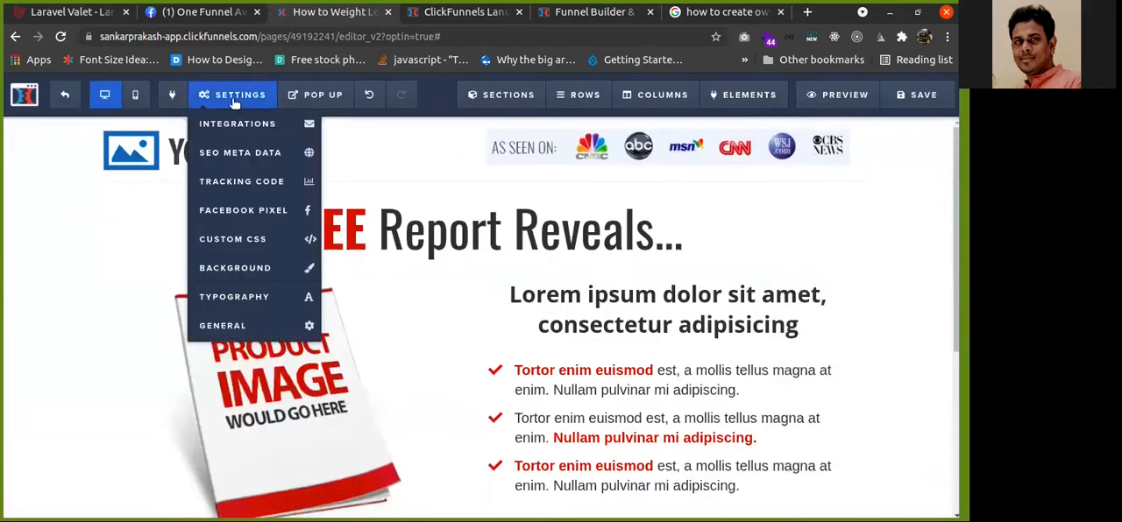
pyautogui.click(247, 210)
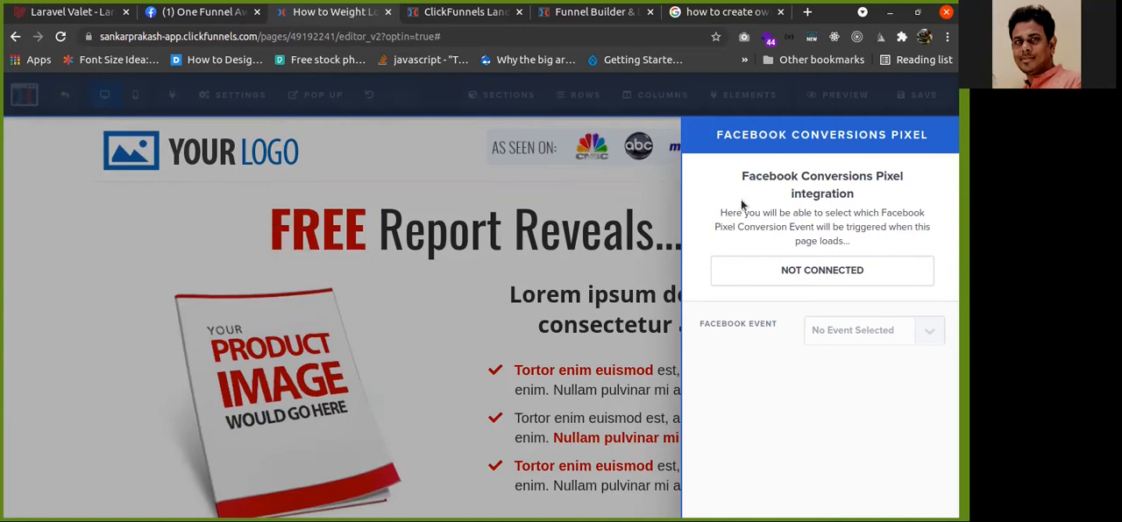
pyautogui.click(230, 167)
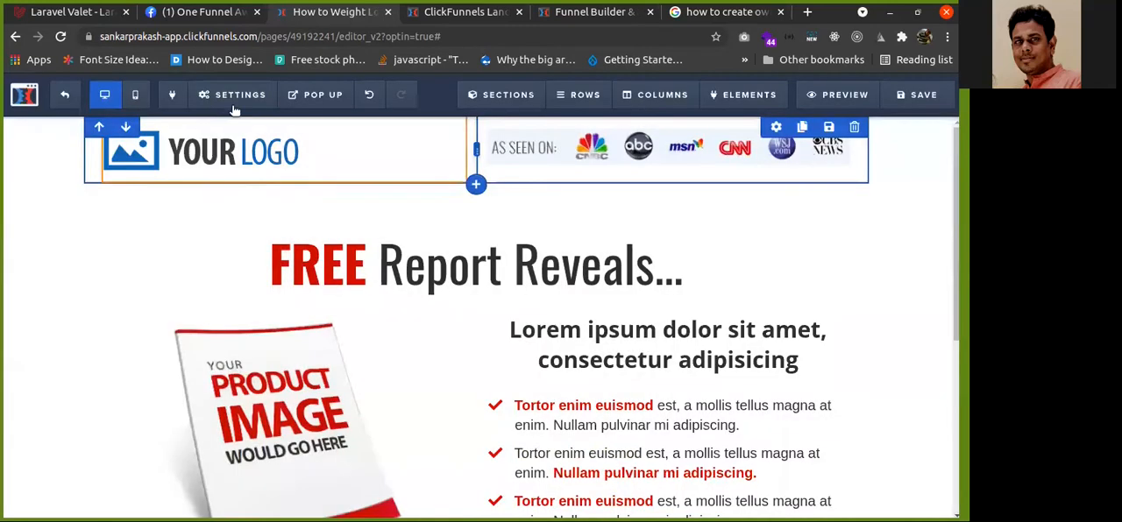
# Open the custom CSS editor for the page
pyautogui.click(232, 94)
pyautogui.click(238, 239)
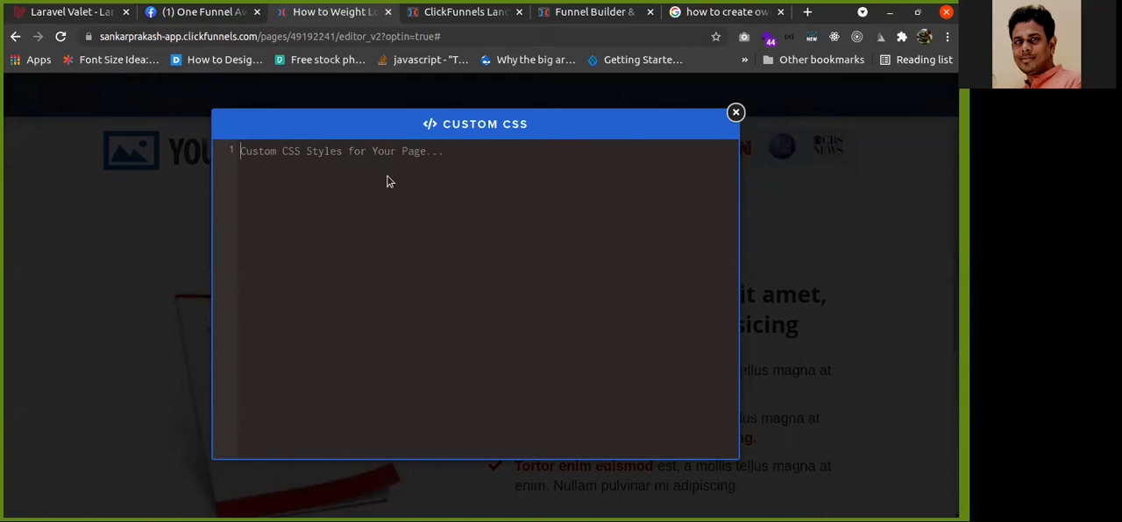
pyautogui.click(736, 112)
# Set the page background colour to teal #42b99f and switch the background video option to true
pyautogui.click(235, 95)
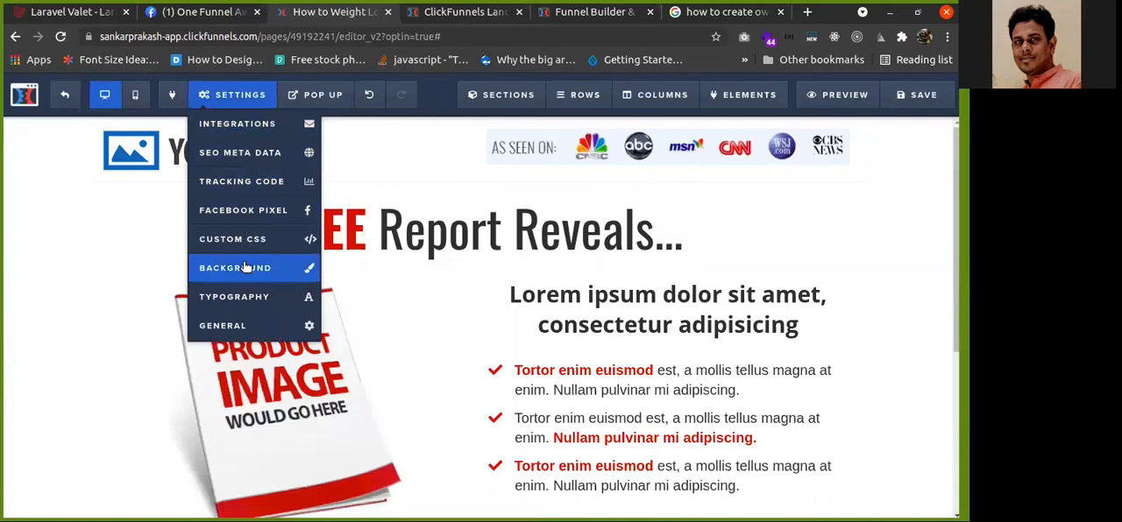
pyautogui.click(246, 268)
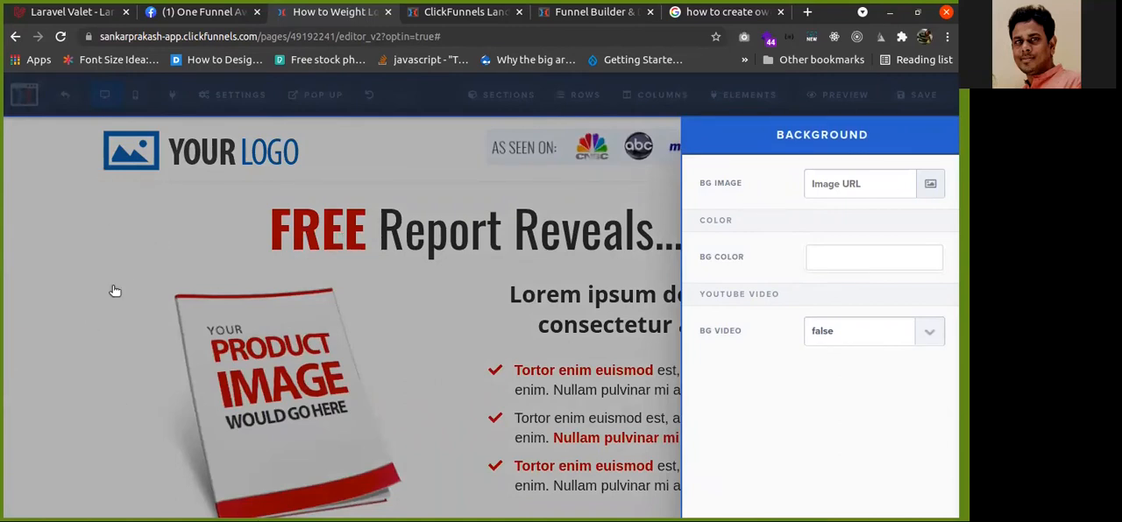
pyautogui.click(854, 264)
pyautogui.click(739, 326)
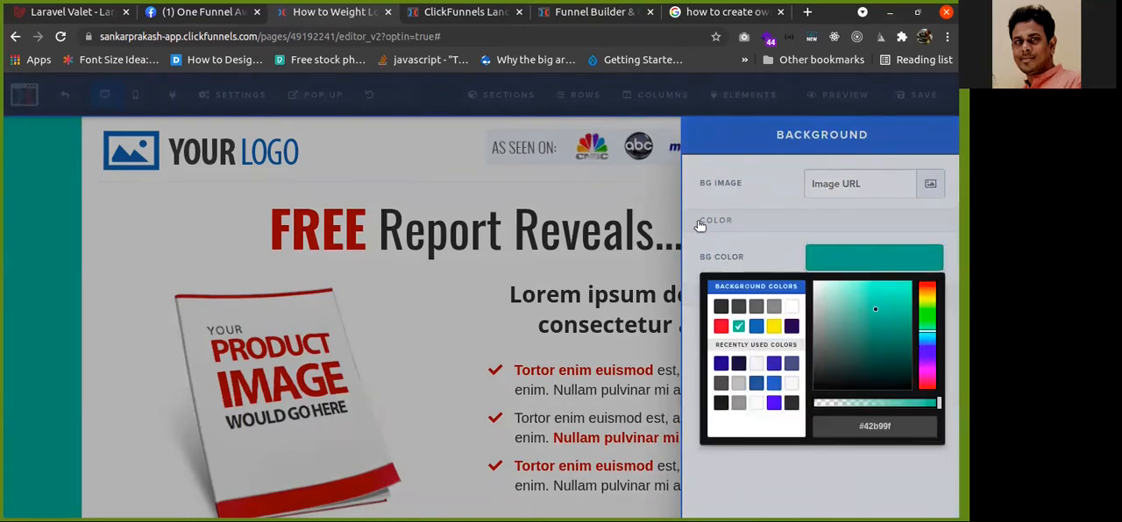
pyautogui.click(854, 265)
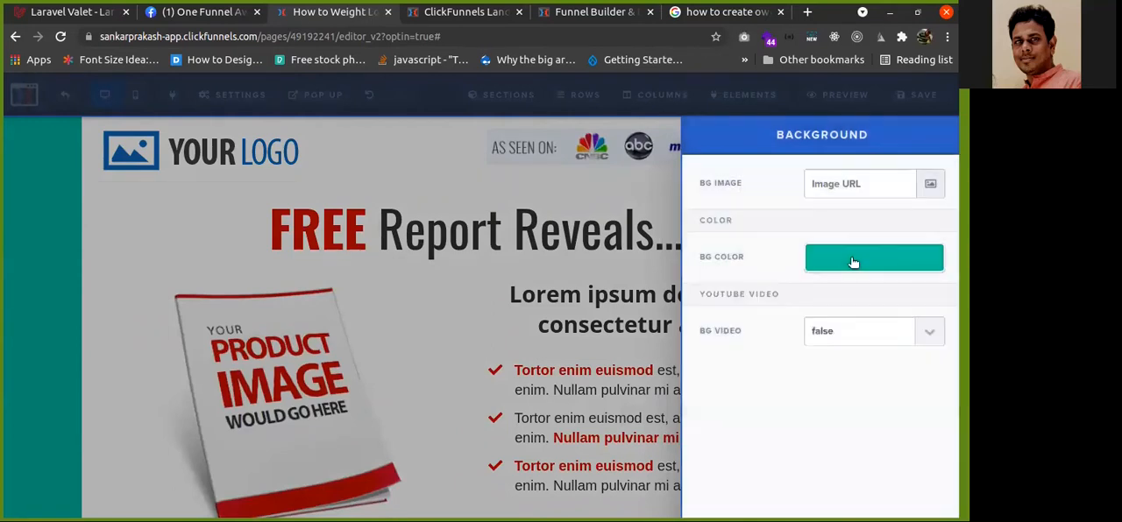
pyautogui.click(929, 331)
pyautogui.click(844, 363)
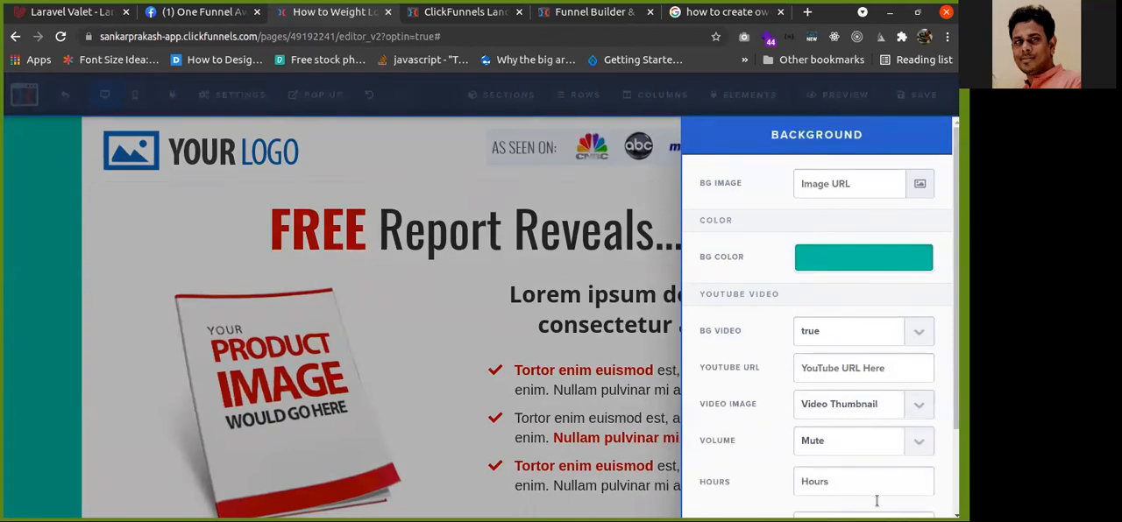
pyautogui.click(504, 186)
# Browse the typography font themes available for the page
pyautogui.click(230, 95)
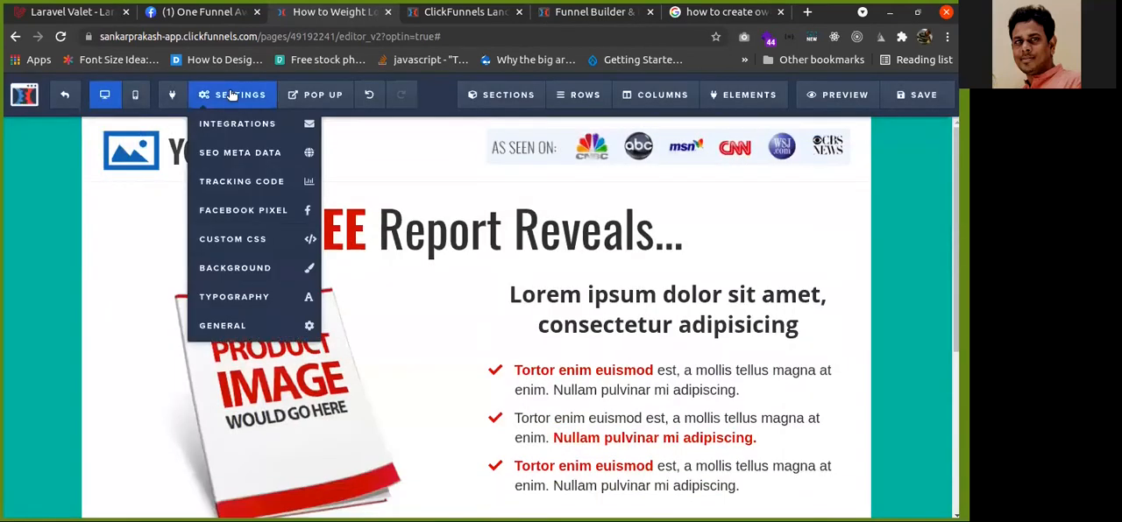
pyautogui.click(250, 298)
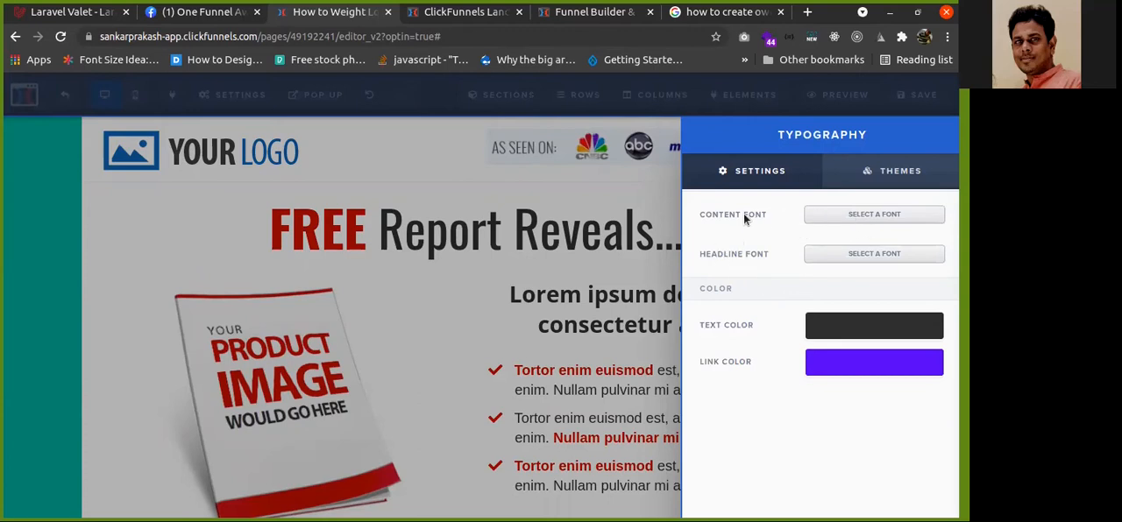
pyautogui.click(879, 172)
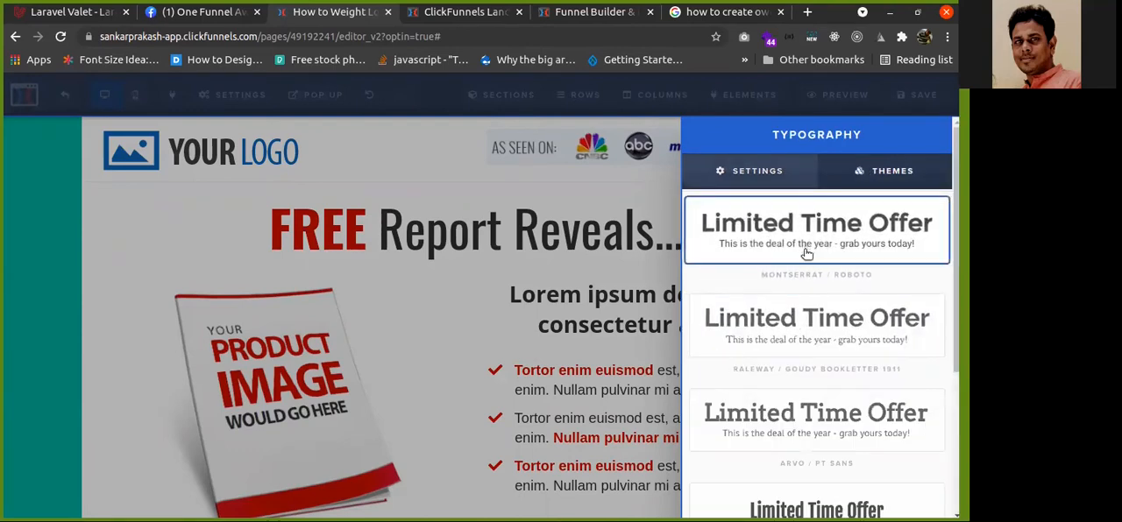
pyautogui.scroll(-3, 802, 254)
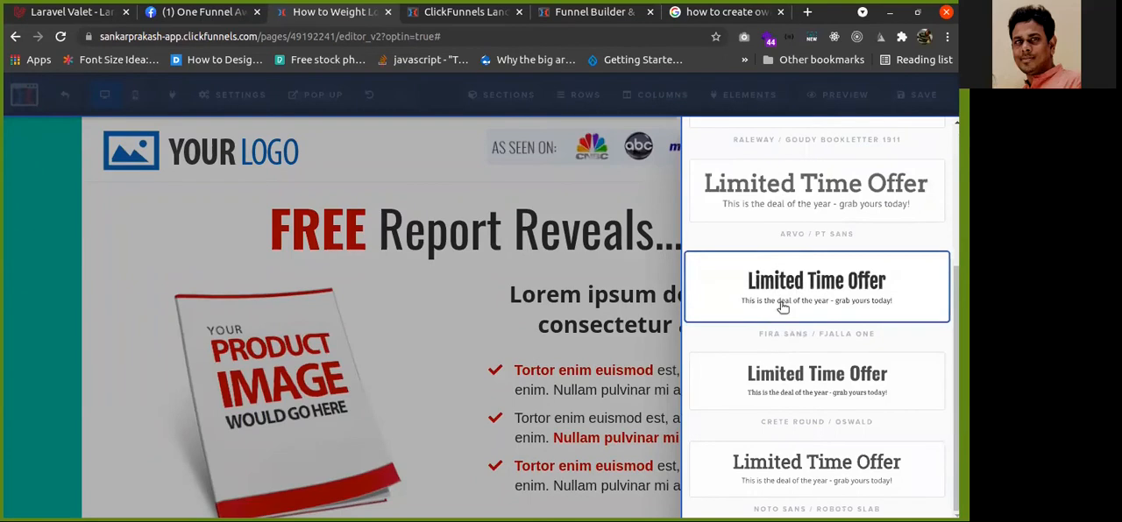
pyautogui.click(589, 251)
# Open the general page settings
pyautogui.click(233, 94)
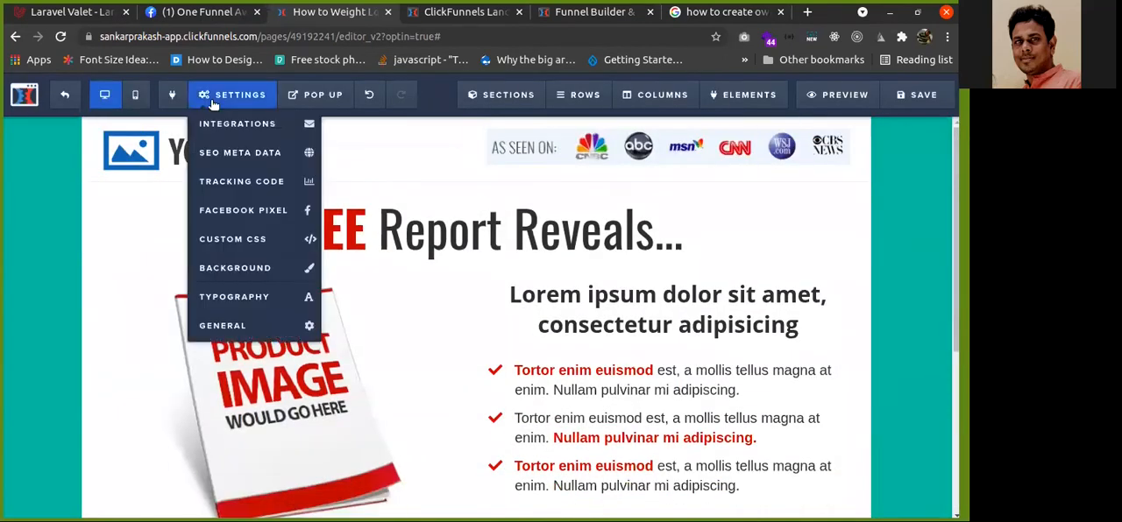
pyautogui.click(225, 327)
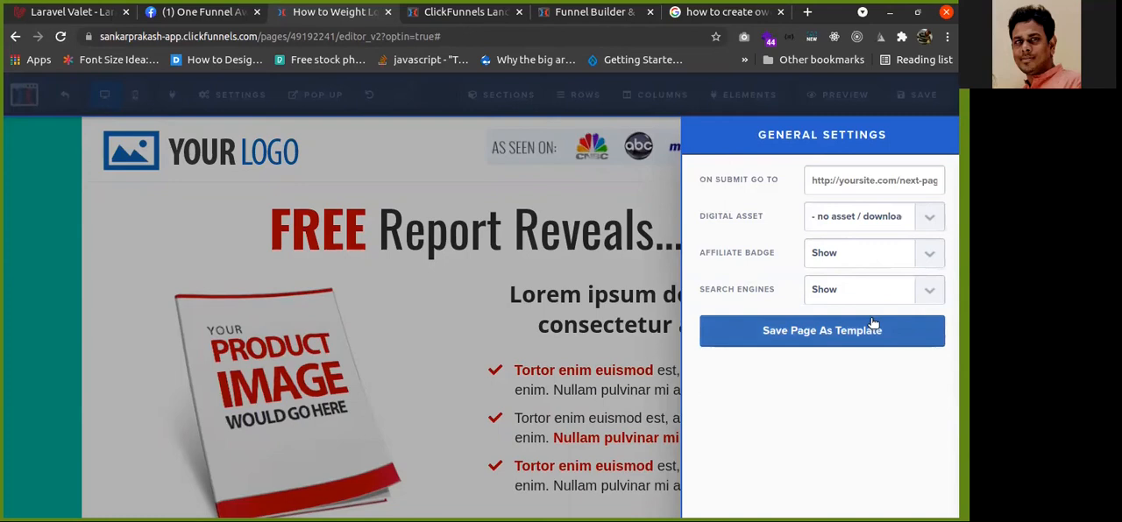
pyautogui.click(370, 279)
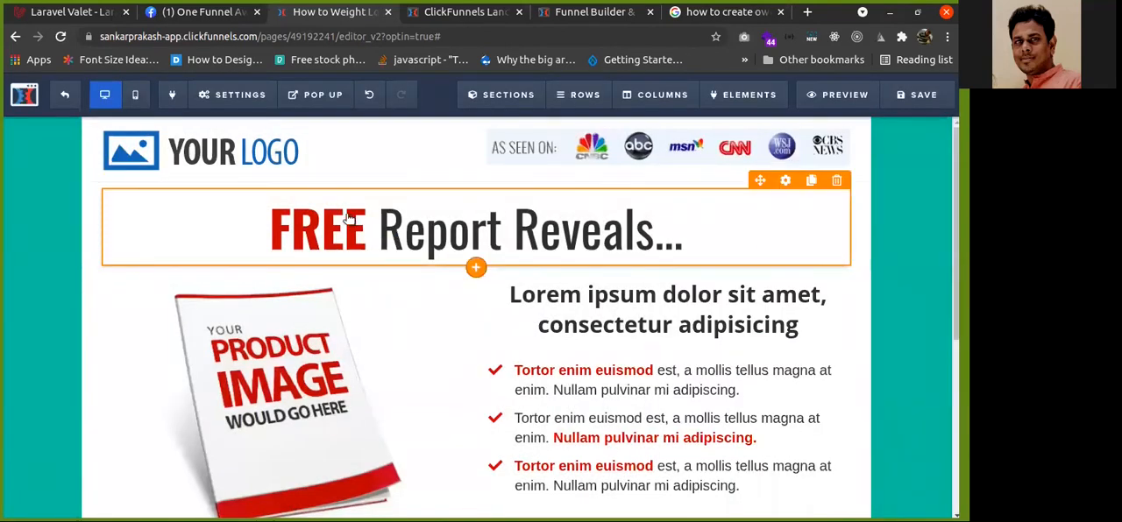
# Show the page's pop-up and inspect its contents before closing it
pyautogui.click(317, 95)
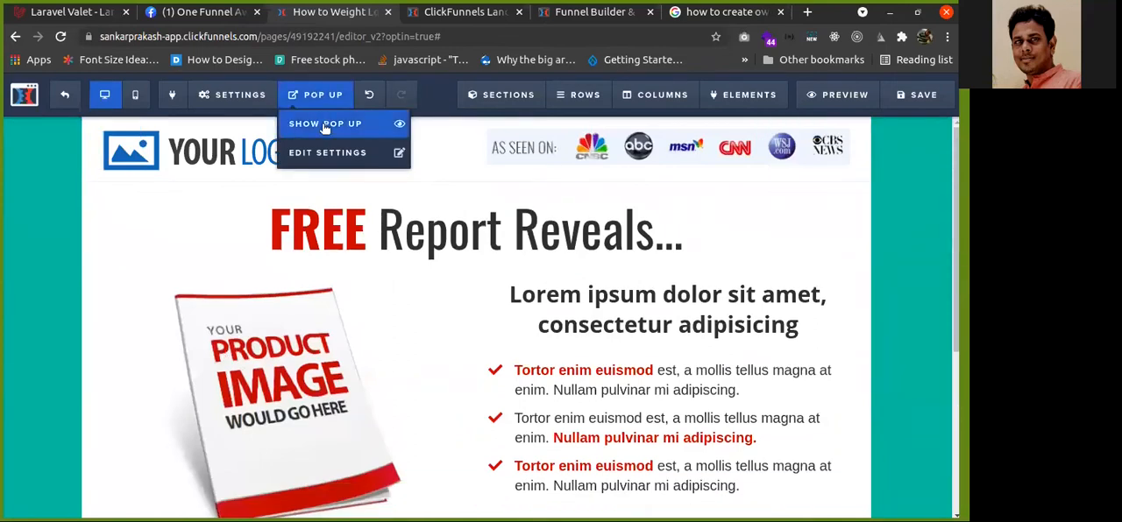
pyautogui.click(325, 127)
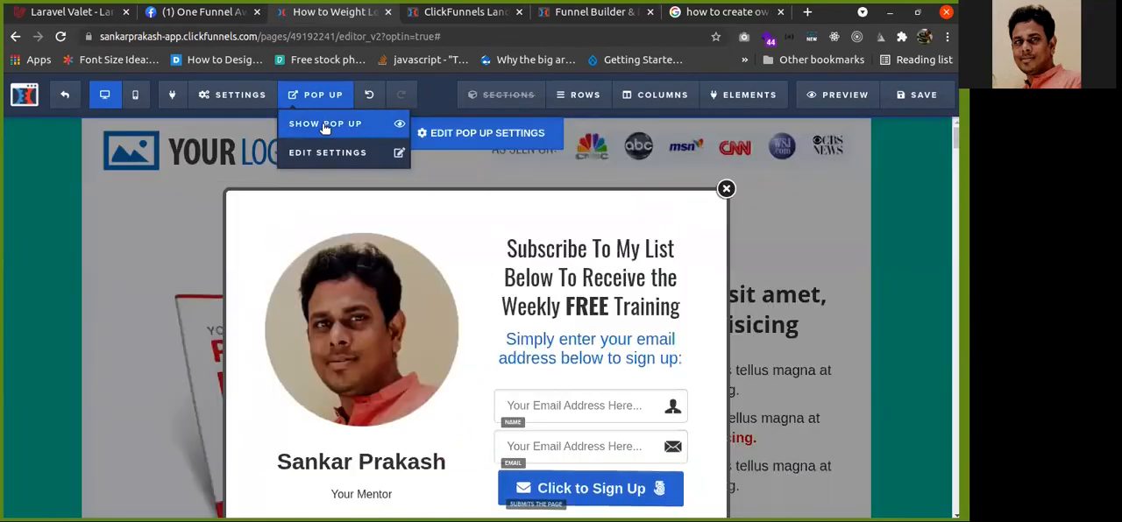
pyautogui.click(317, 95)
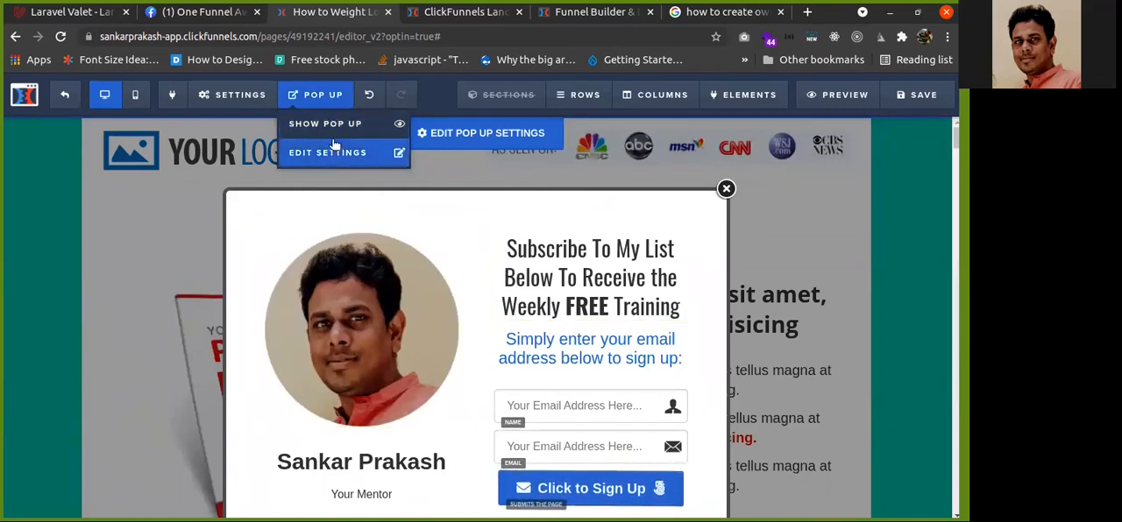
pyautogui.click(336, 153)
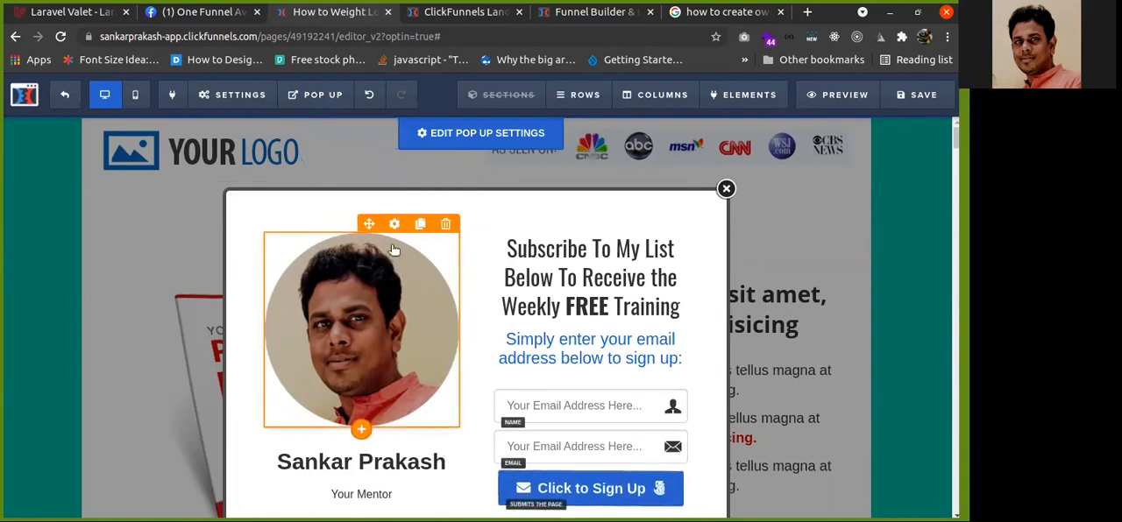
pyautogui.scroll(-2, 383, 421)
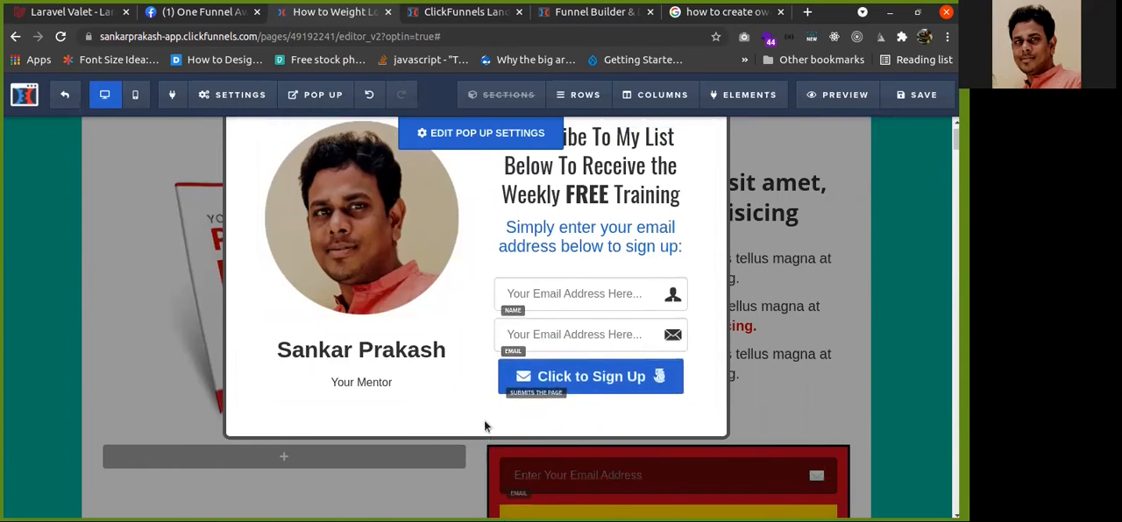
pyautogui.scroll(2, 561, 386)
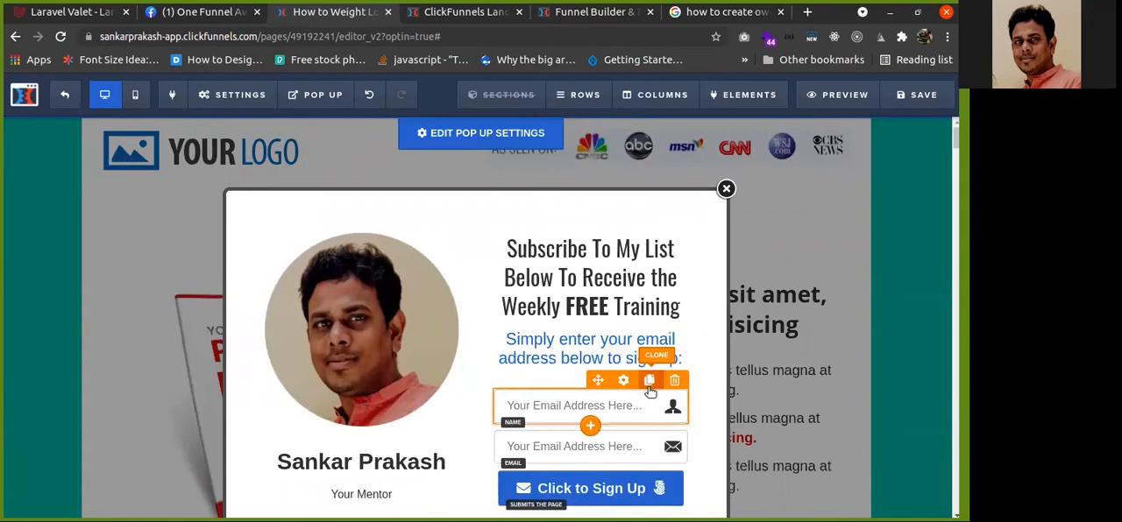
pyautogui.scroll(-2, 596, 385)
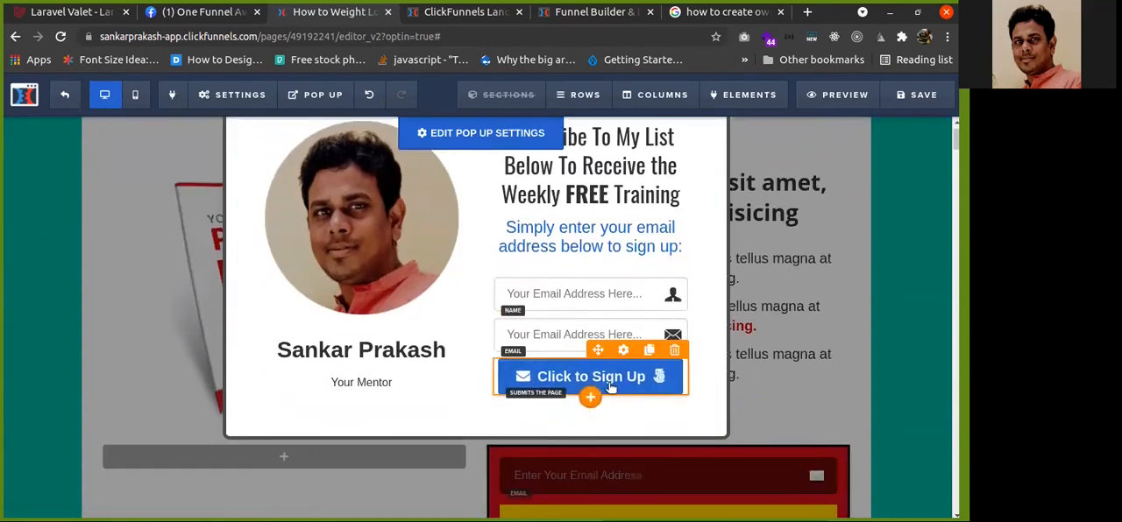
pyautogui.scroll(2, 539, 263)
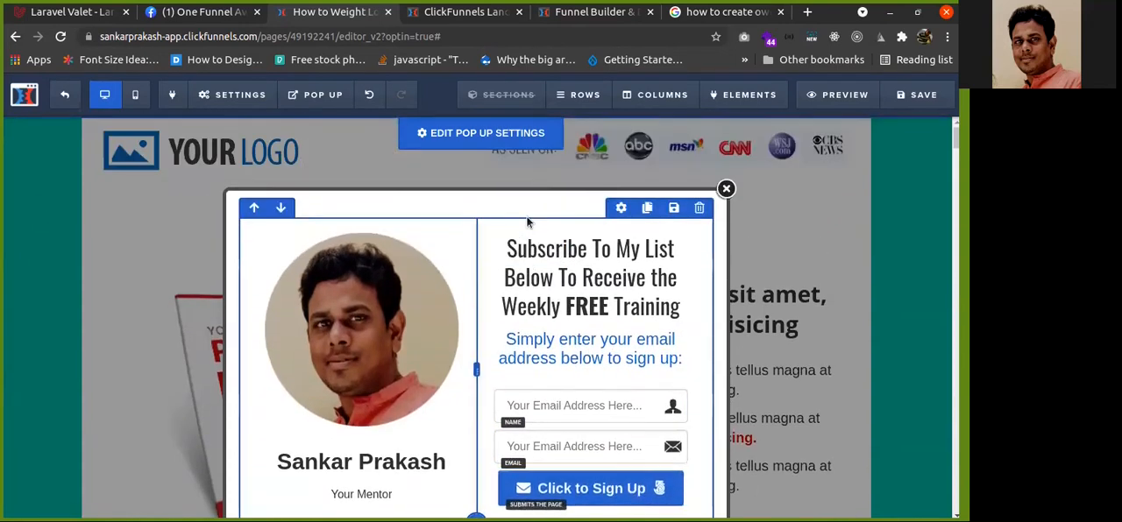
pyautogui.click(726, 190)
# Open the section manager to review the page's sections
pyautogui.moveTo(491, 102)
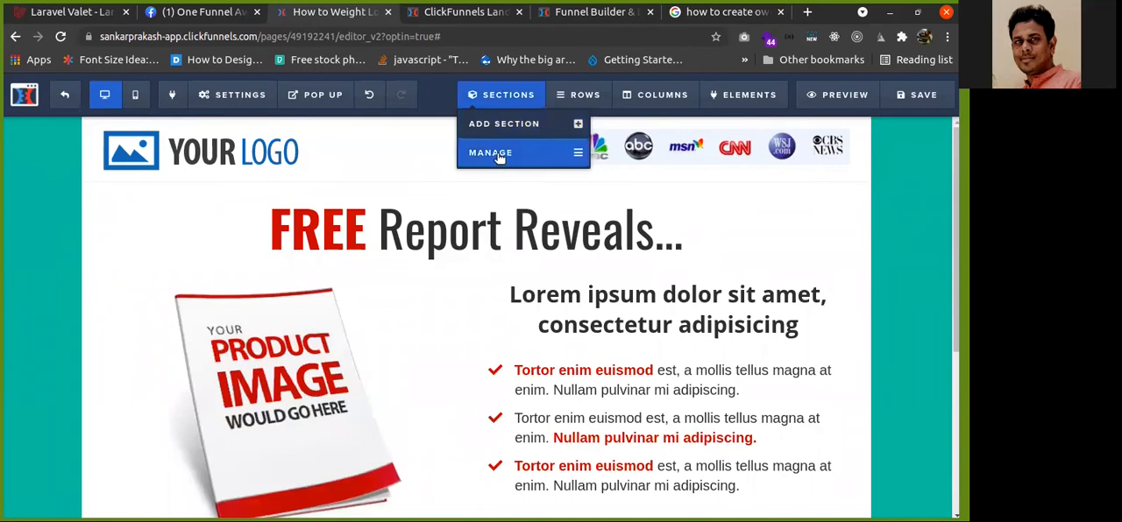
pyautogui.click(499, 157)
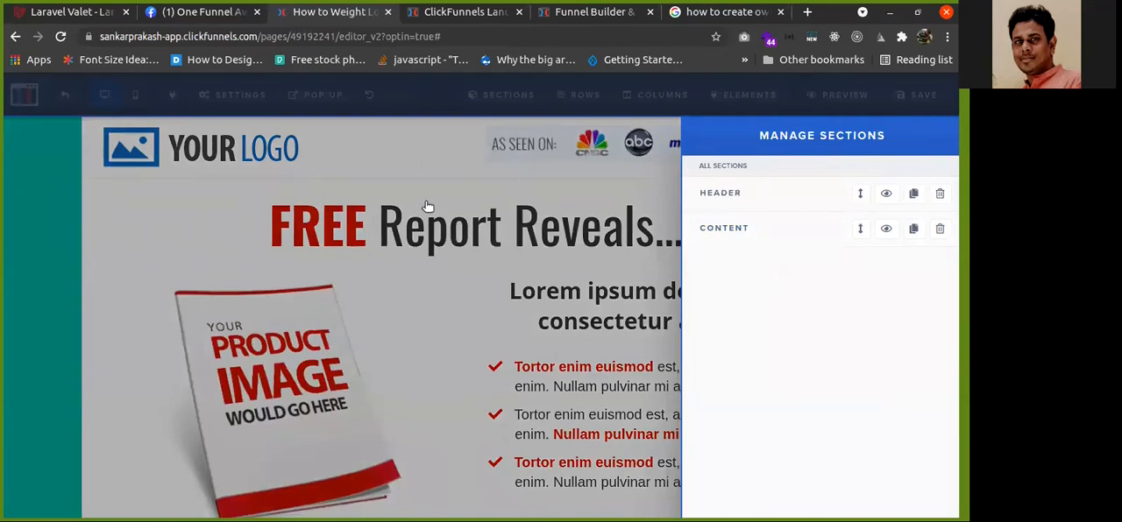
pyautogui.click(237, 190)
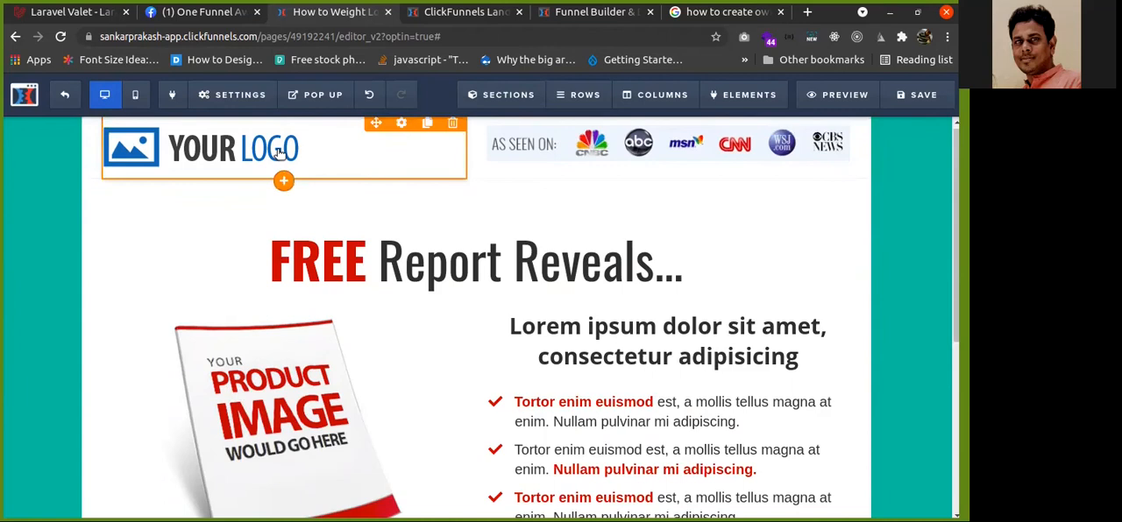
# Open the row manager to review the page's rows
pyautogui.scroll(-3, 166, 269)
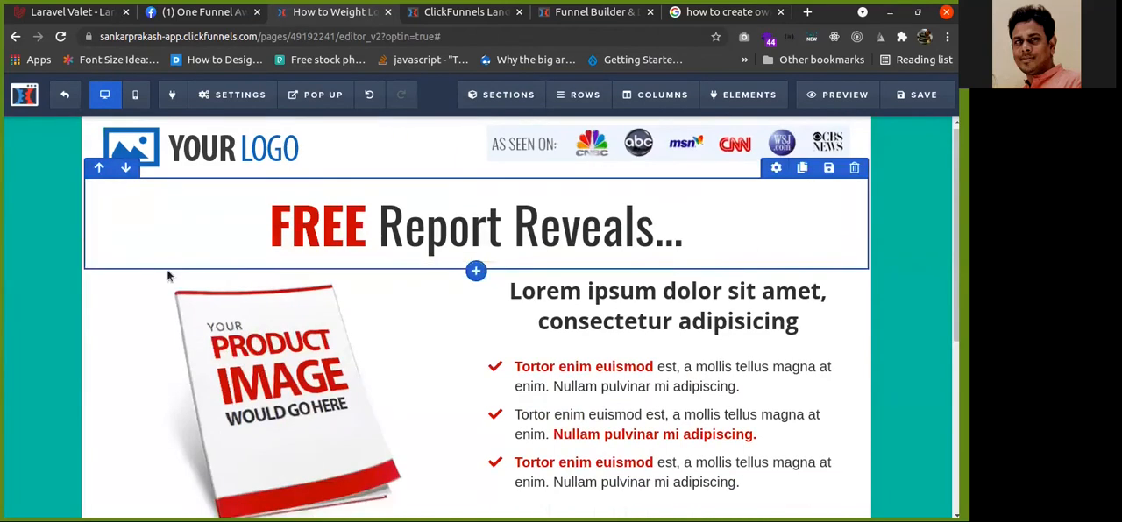
pyautogui.scroll(-1, 100, 238)
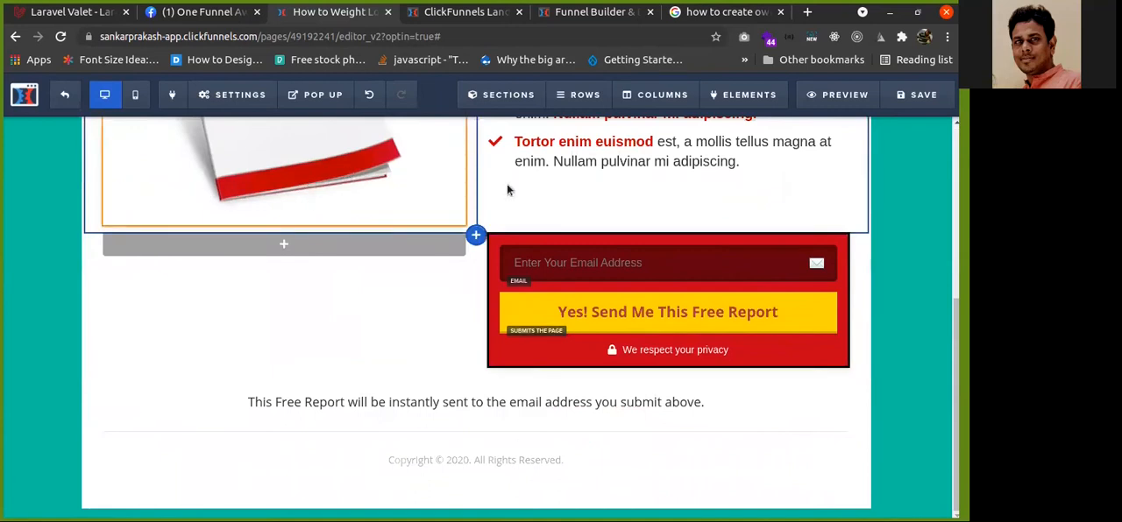
pyautogui.scroll(1, 588, 97)
pyautogui.moveTo(587, 96)
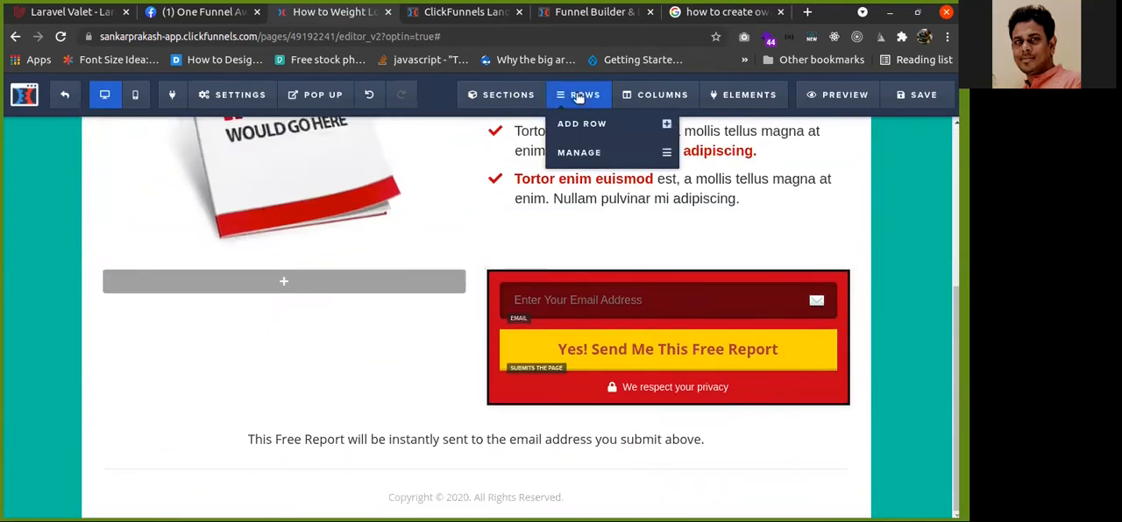
pyautogui.click(577, 153)
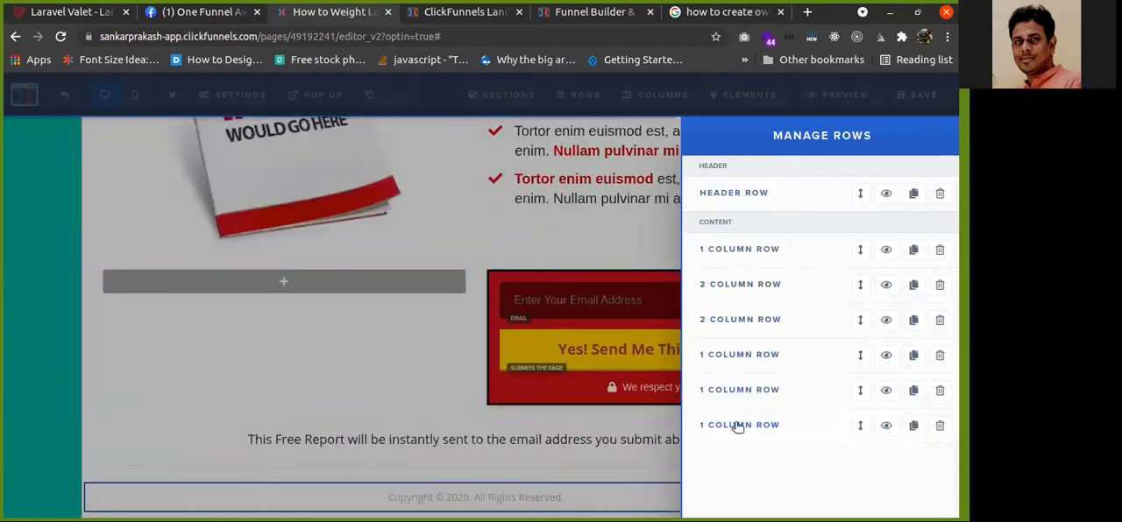
pyautogui.click(632, 118)
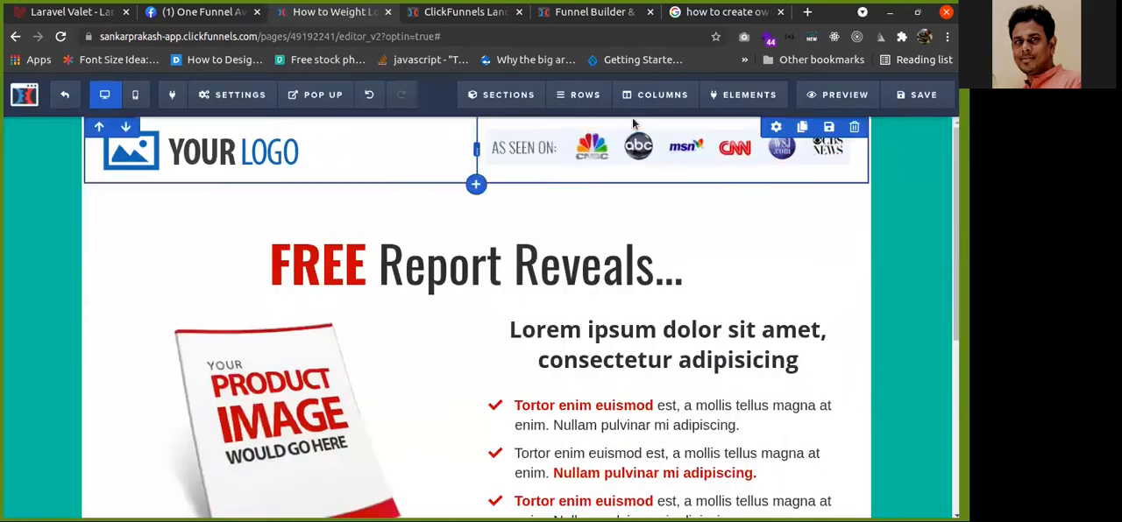
# Open the column manager to review the page's columns
pyautogui.click(651, 95)
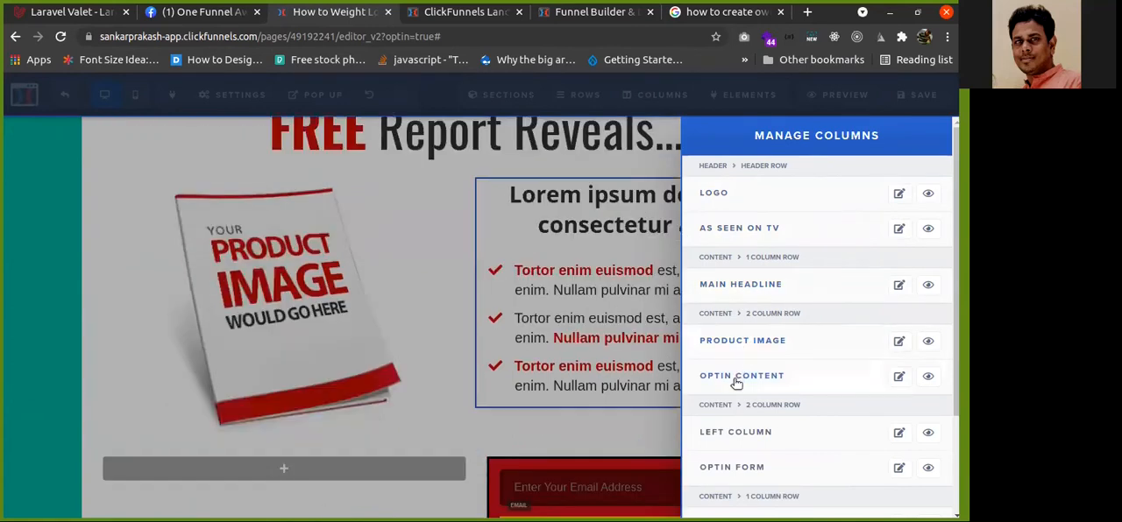
pyautogui.click(738, 101)
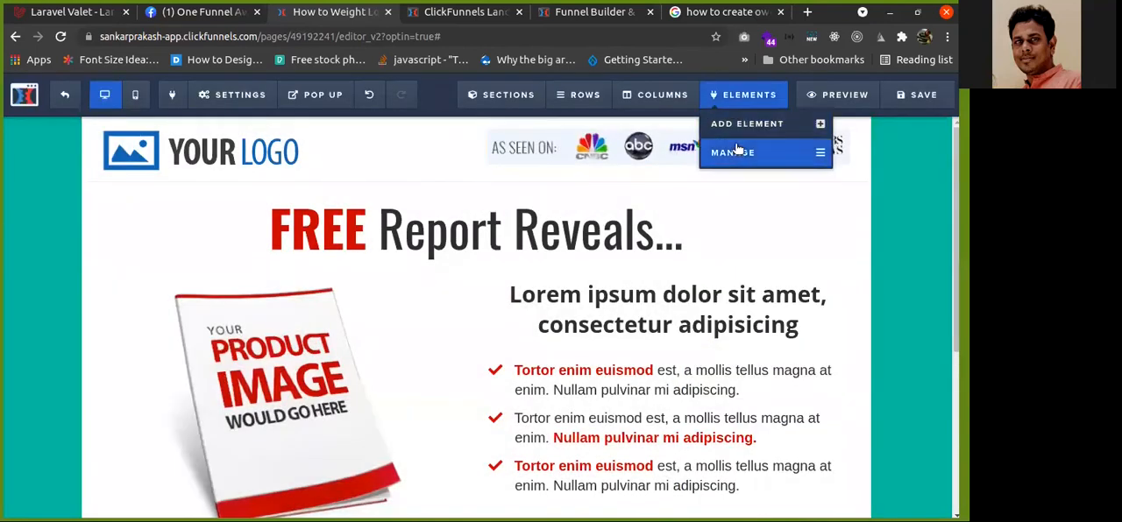
# Open the element manager and inspect the optin headline element's settings before closing them
pyautogui.click(741, 154)
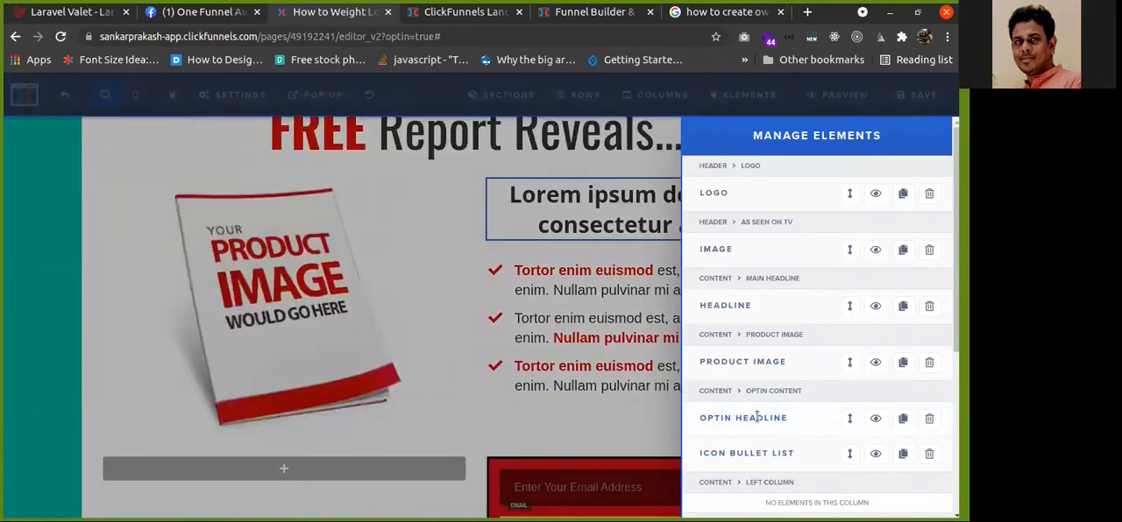
pyautogui.click(757, 418)
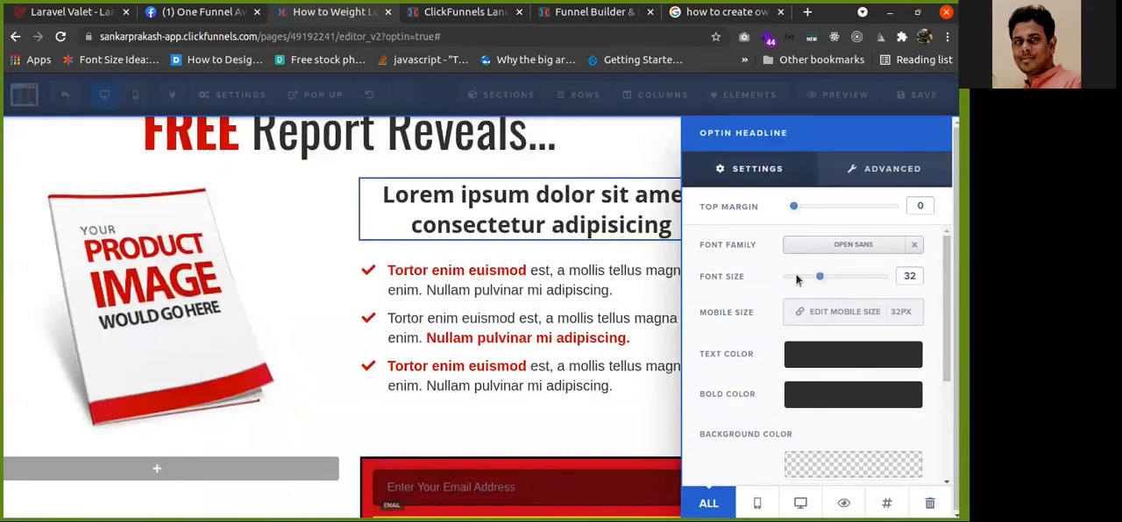
pyautogui.click(765, 104)
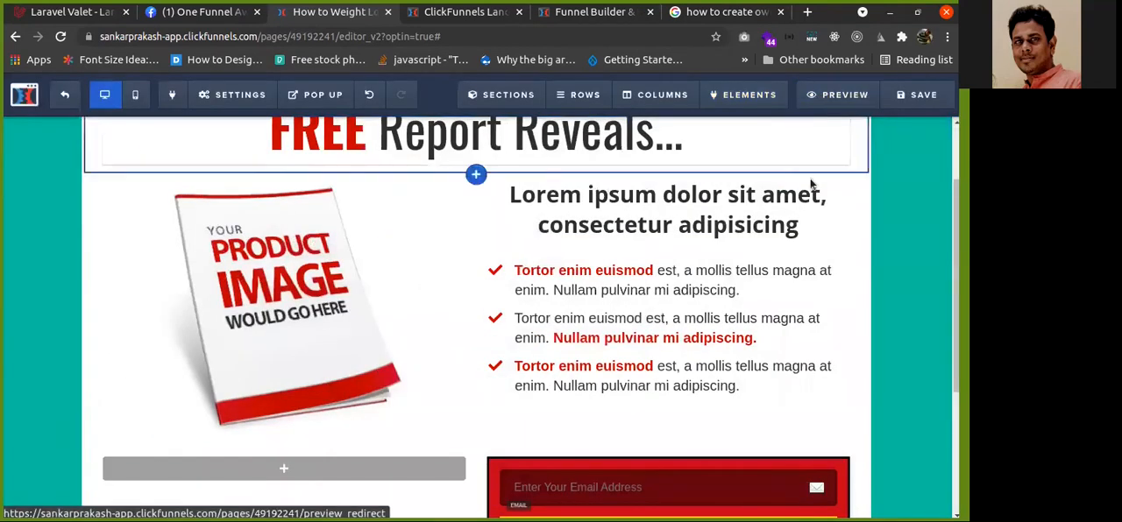
# Preview the optin page in a new tab, then return to the editor and scroll to the bottom of the page
pyautogui.click(830, 96)
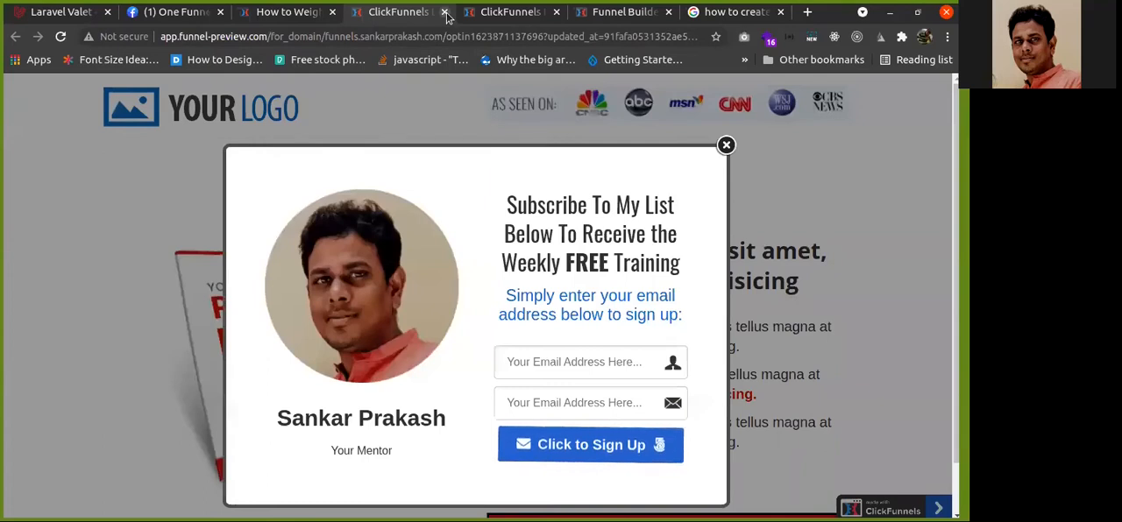
pyautogui.click(444, 12)
pyautogui.moveTo(474, 117)
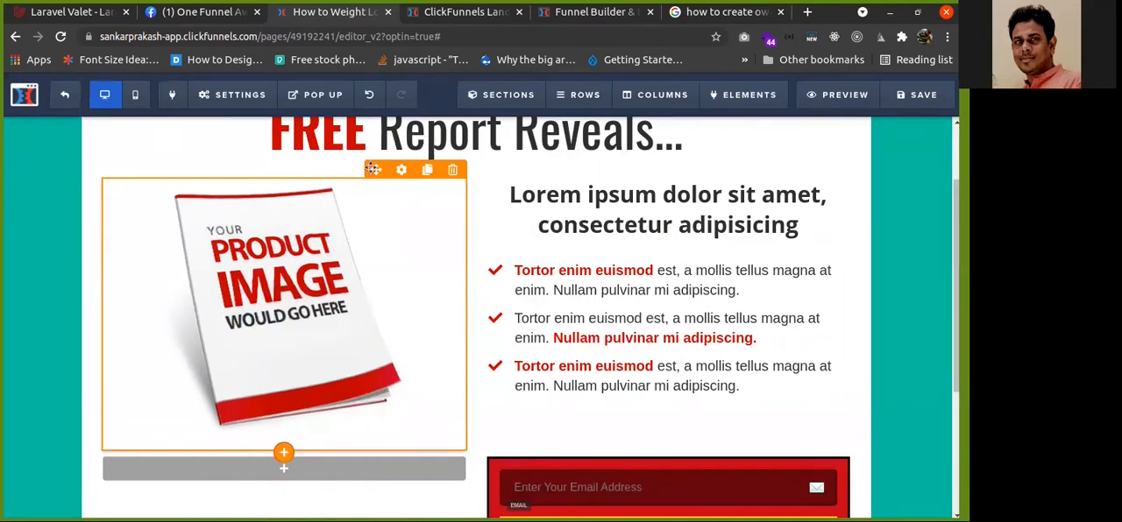
pyautogui.scroll(-1, 589, 216)
pyautogui.scroll(-2, 589, 217)
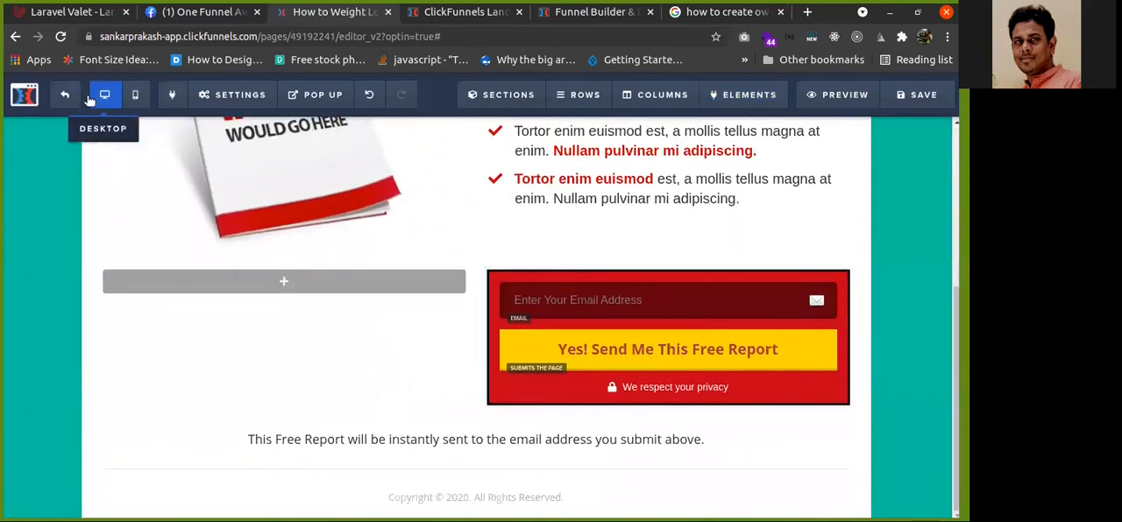
# Leave the page editor and open the Thank You funnel step
pyautogui.click(69, 99)
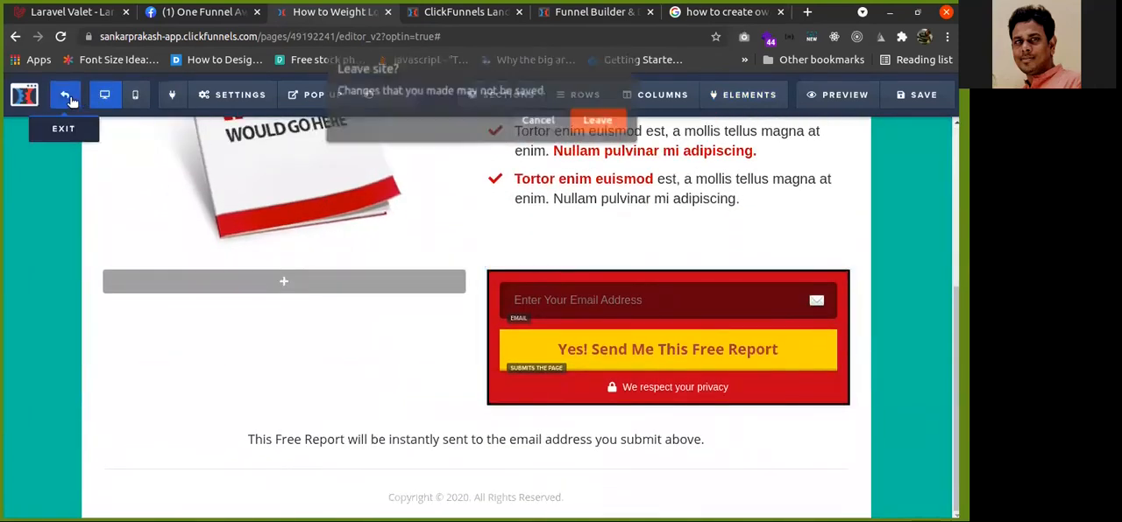
pyautogui.click(600, 120)
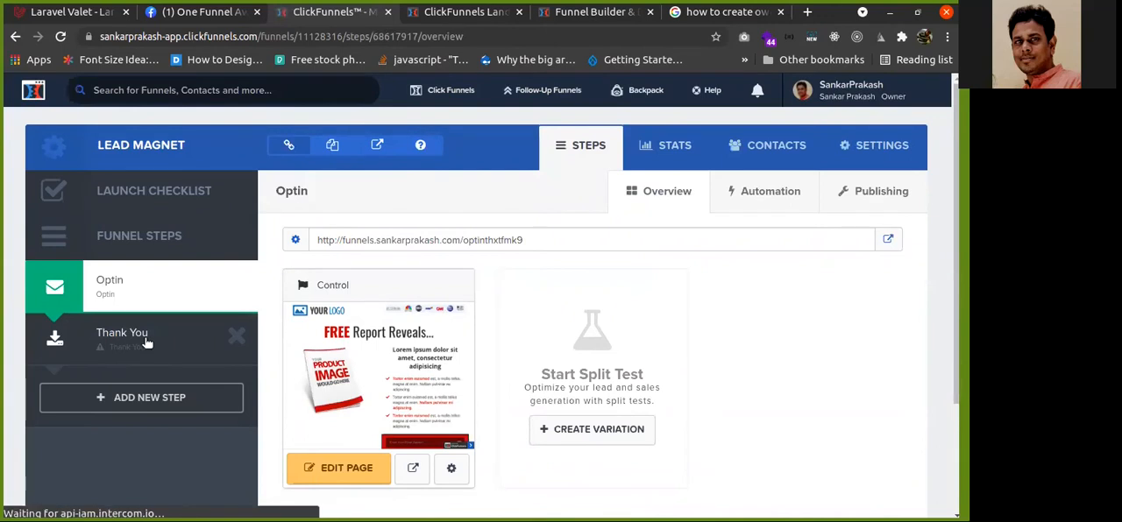
pyautogui.click(117, 335)
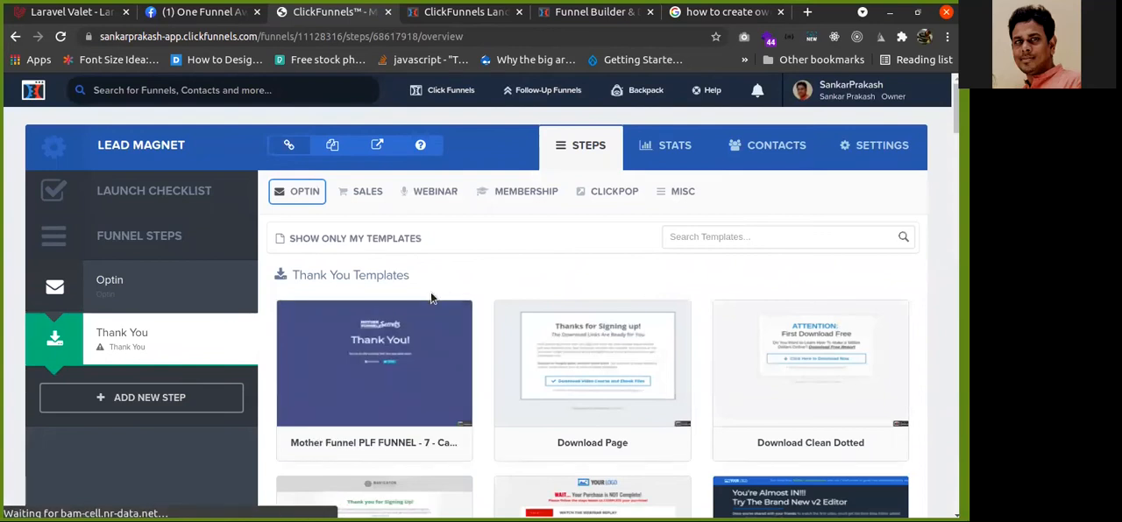
# Browse the Thank You step's template categories, including Optin Thank You, Sales Page, Webinar and Membership
pyautogui.scroll(-1, 479, 259)
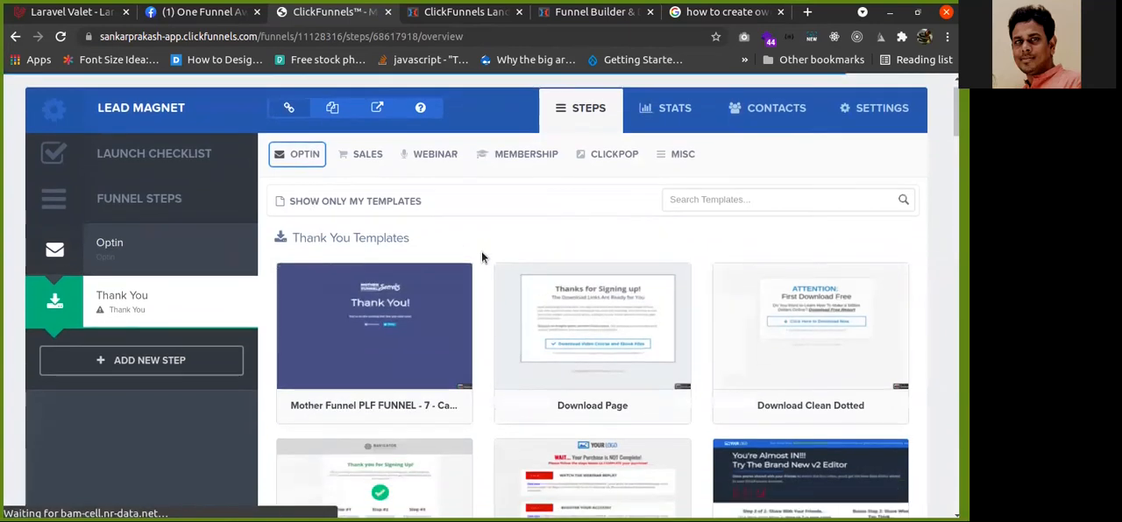
pyautogui.moveTo(421, 288)
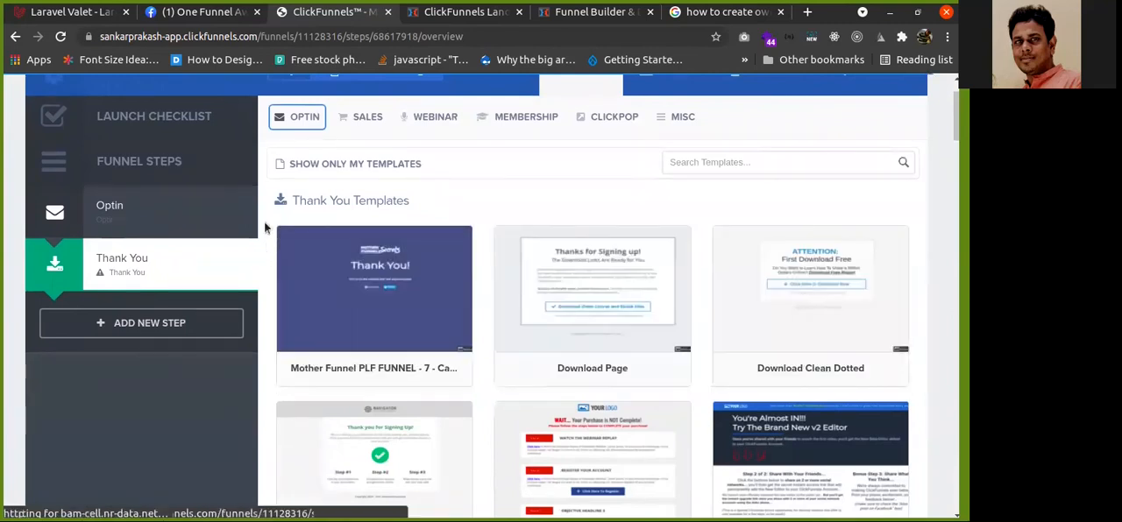
pyautogui.scroll(1, 271, 210)
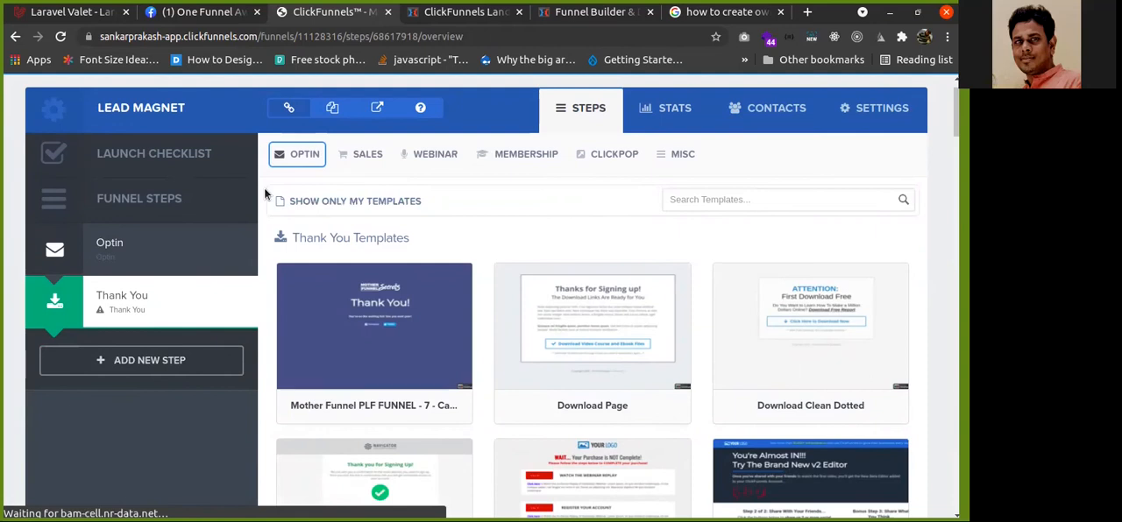
pyautogui.click(302, 156)
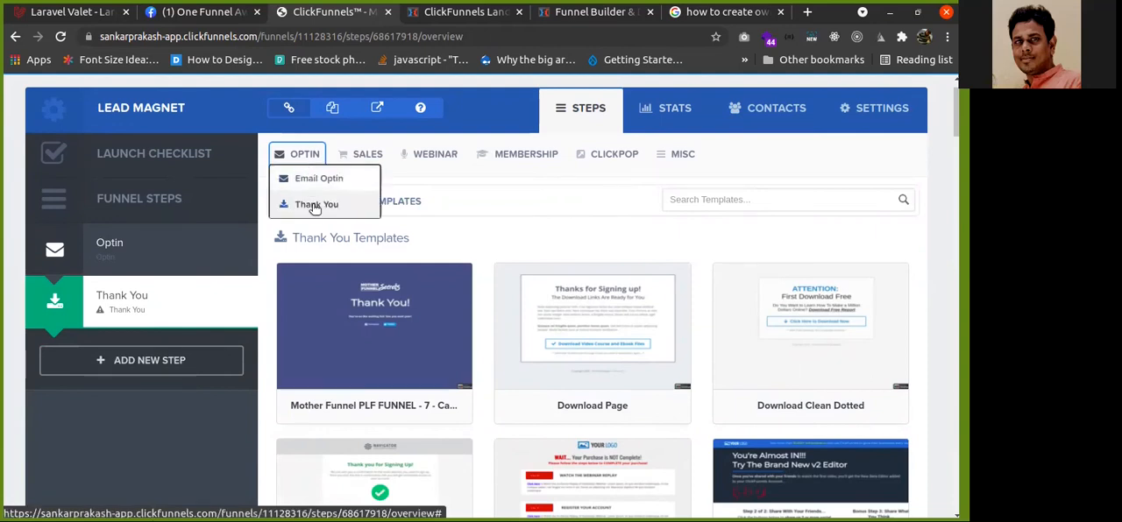
pyautogui.click(316, 206)
pyautogui.click(361, 156)
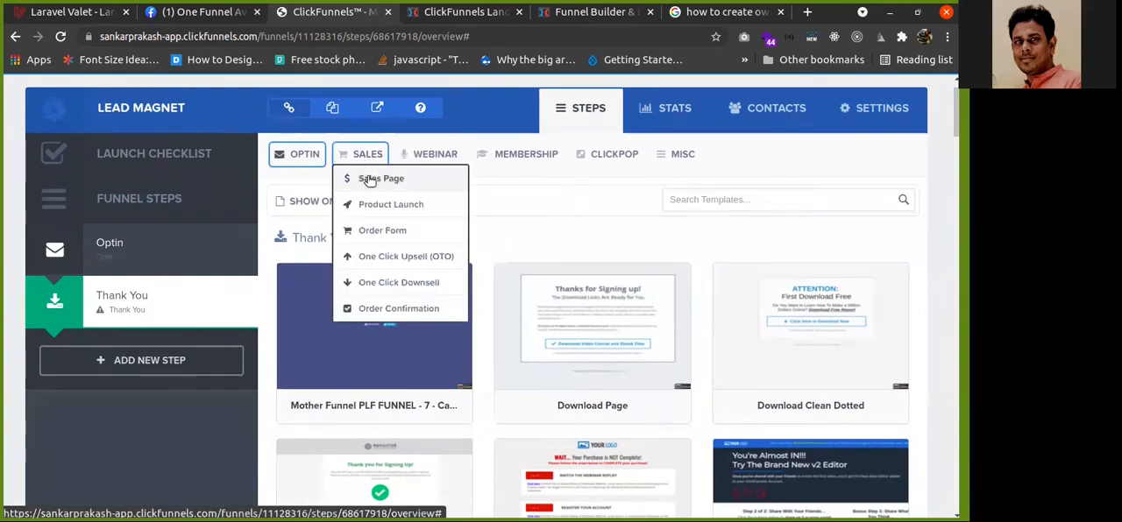
pyautogui.click(369, 178)
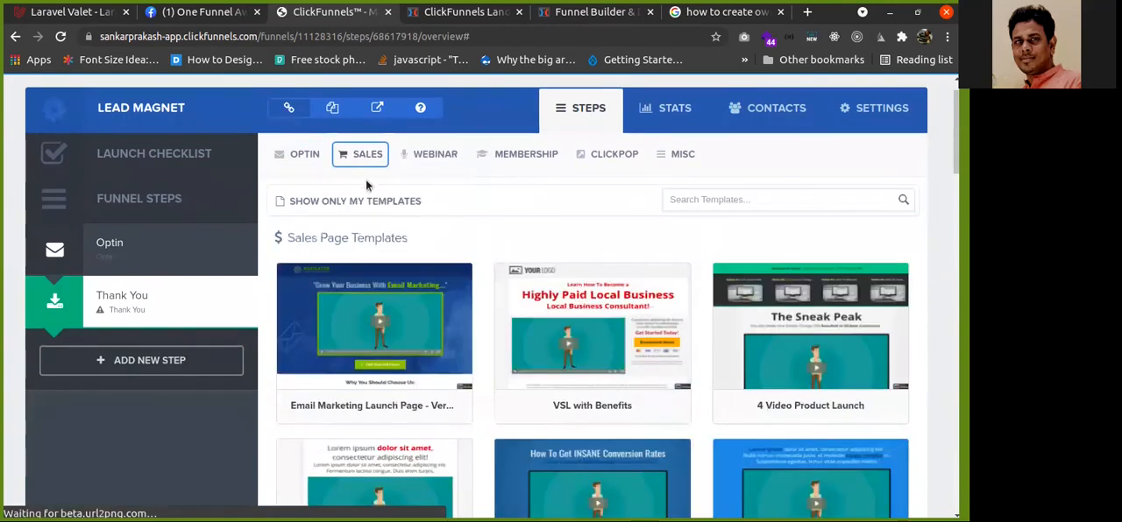
pyautogui.moveTo(389, 305)
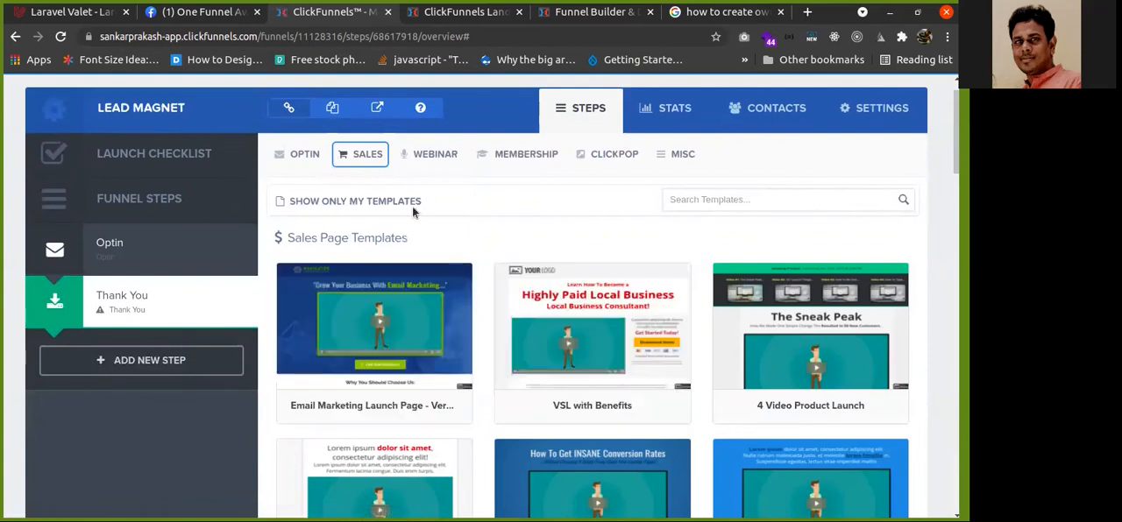
pyautogui.moveTo(366, 160)
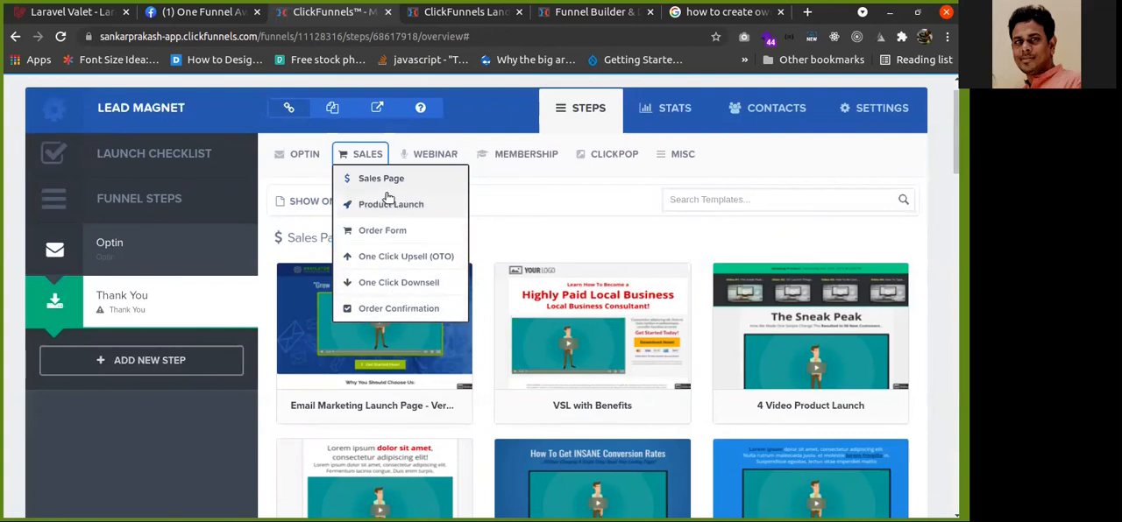
pyautogui.click(424, 155)
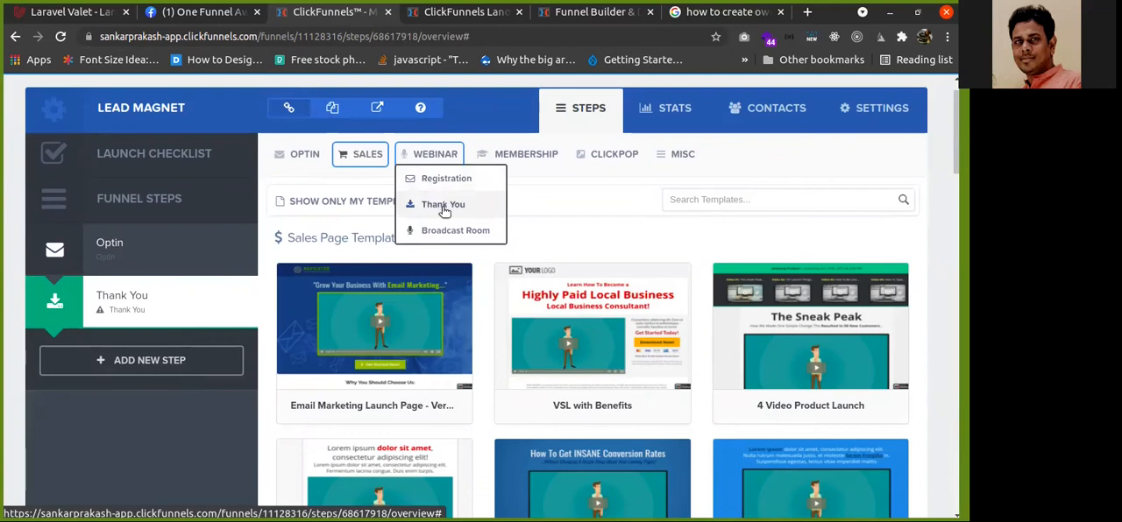
pyautogui.click(521, 155)
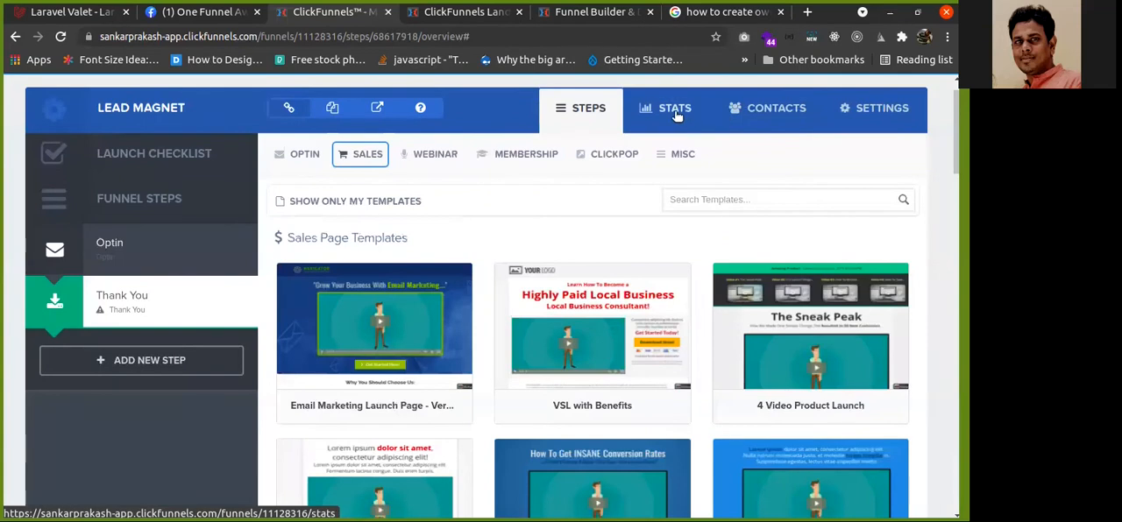
# View the funnel's stats and then its contacts list
pyautogui.click(675, 114)
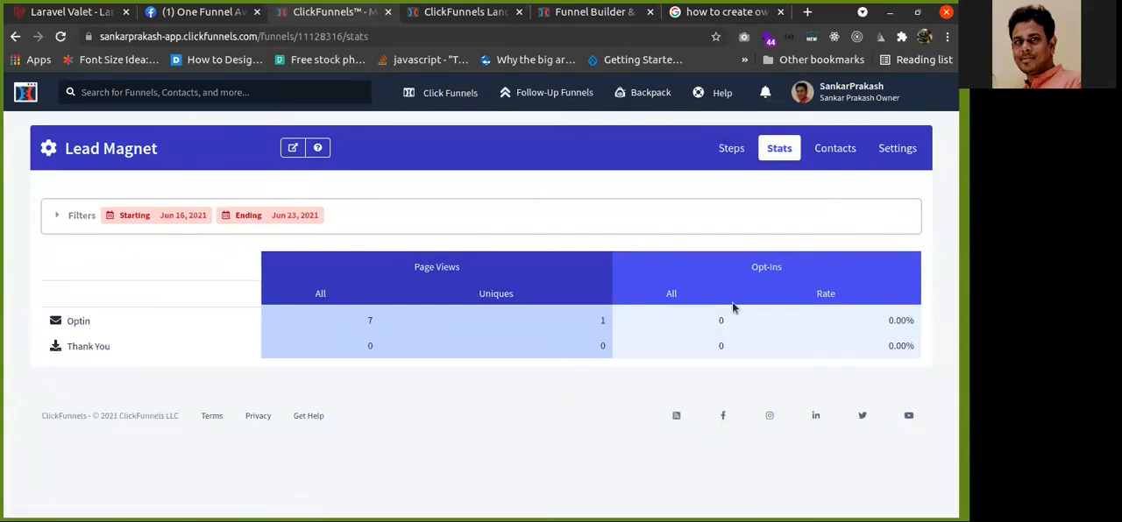
pyautogui.click(815, 159)
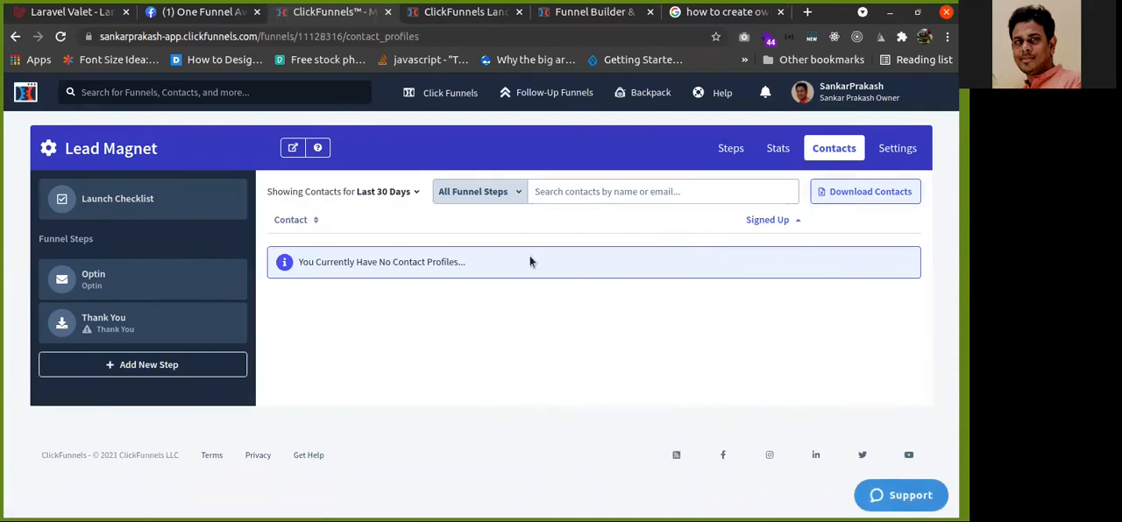
# Open the funnel settings and inspect the group tag and domain fields
pyautogui.click(895, 149)
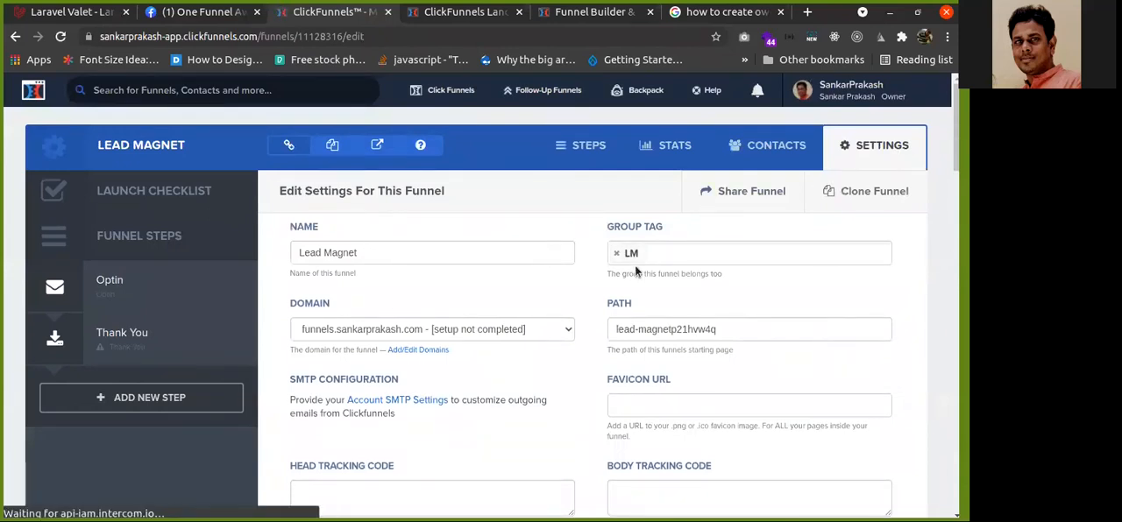
pyautogui.click(749, 253)
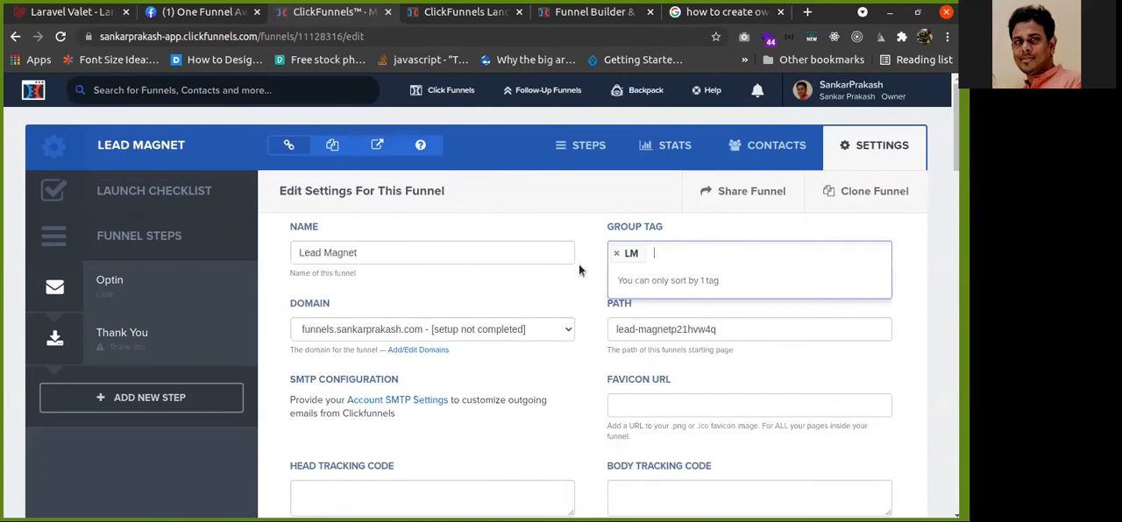
pyautogui.click(290, 304)
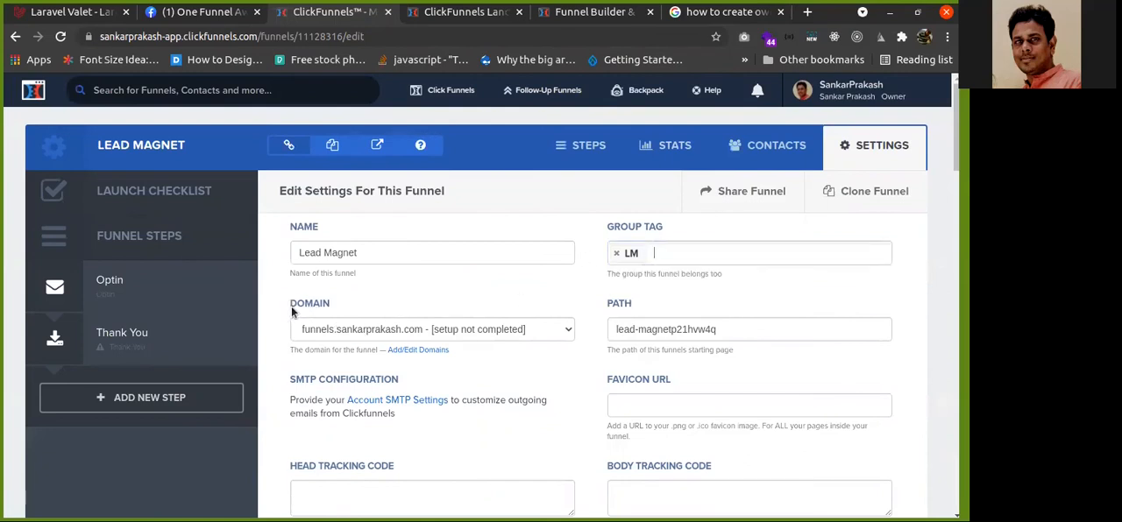
pyautogui.click(569, 332)
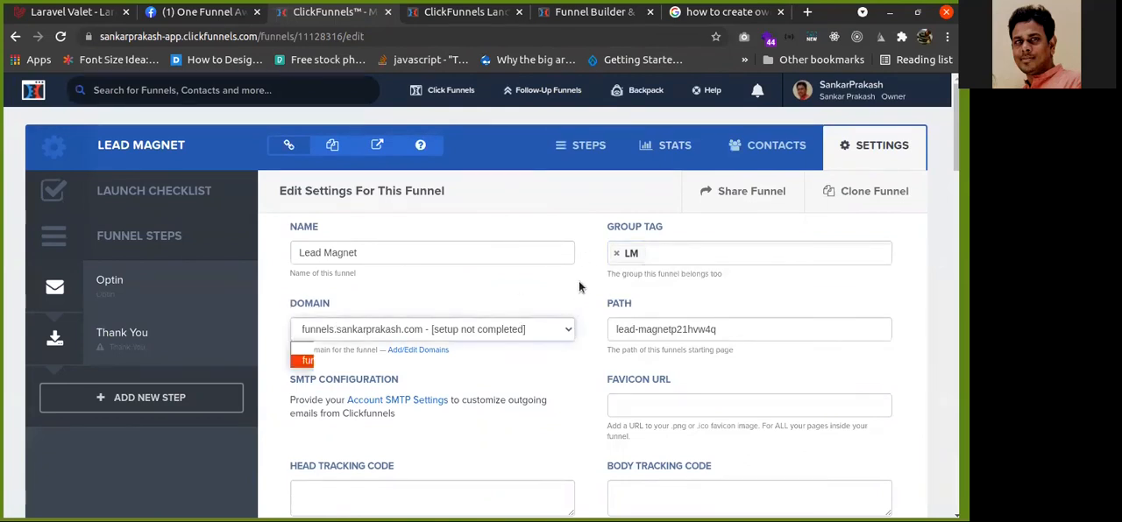
pyautogui.click(579, 287)
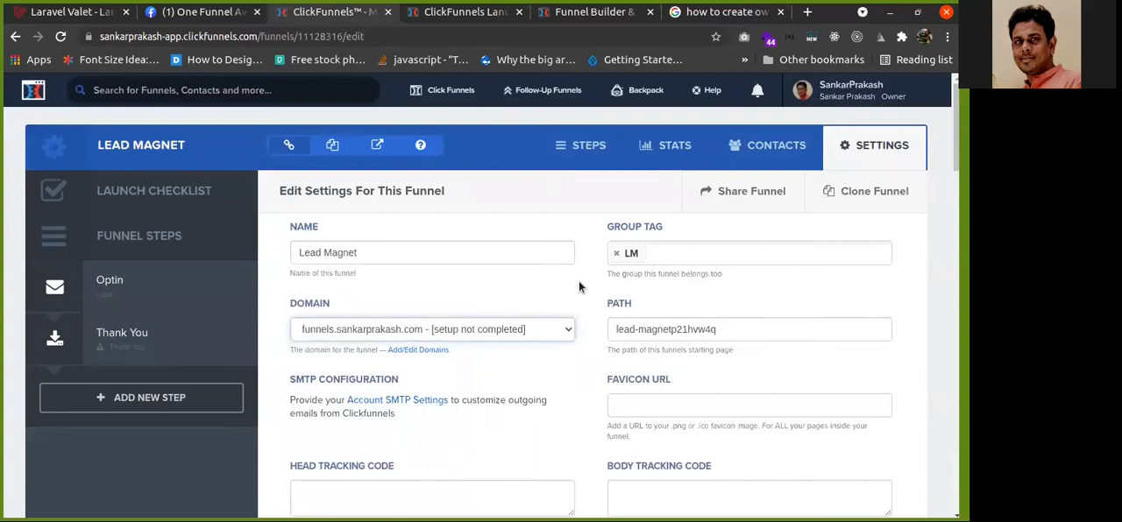
# Scroll through the funnel settings to review tracking code, share URL and integration sections
pyautogui.scroll(-2, 580, 287)
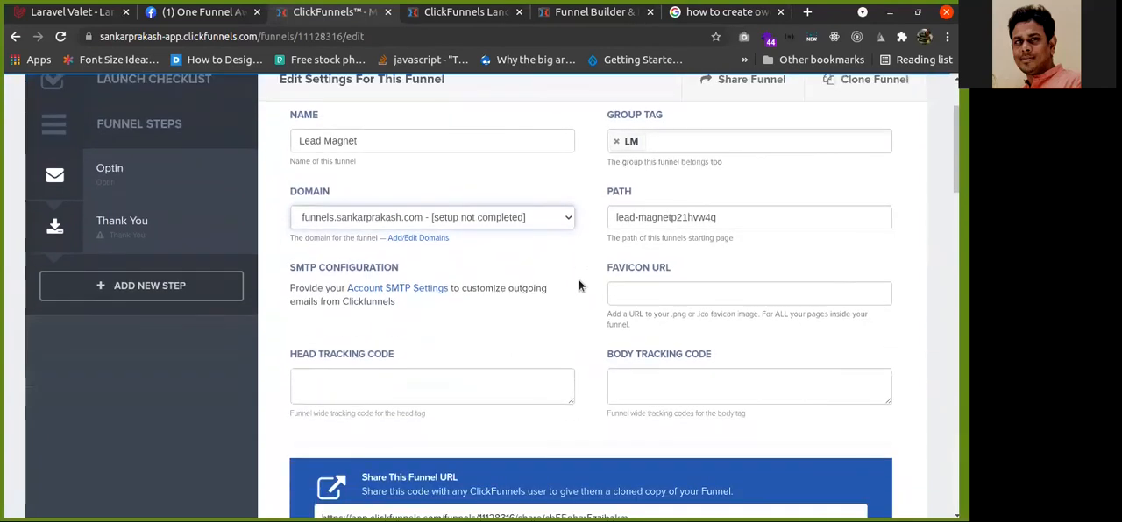
pyautogui.scroll(-1, 580, 286)
pyautogui.click(668, 219)
pyautogui.click(541, 241)
pyautogui.scroll(3, 326, 280)
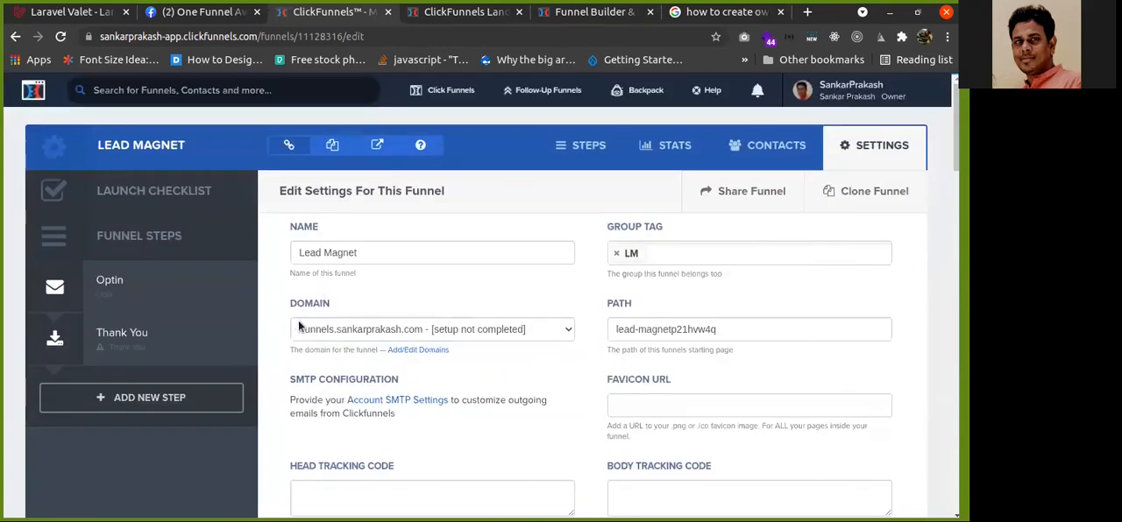
pyautogui.scroll(-3, 300, 318)
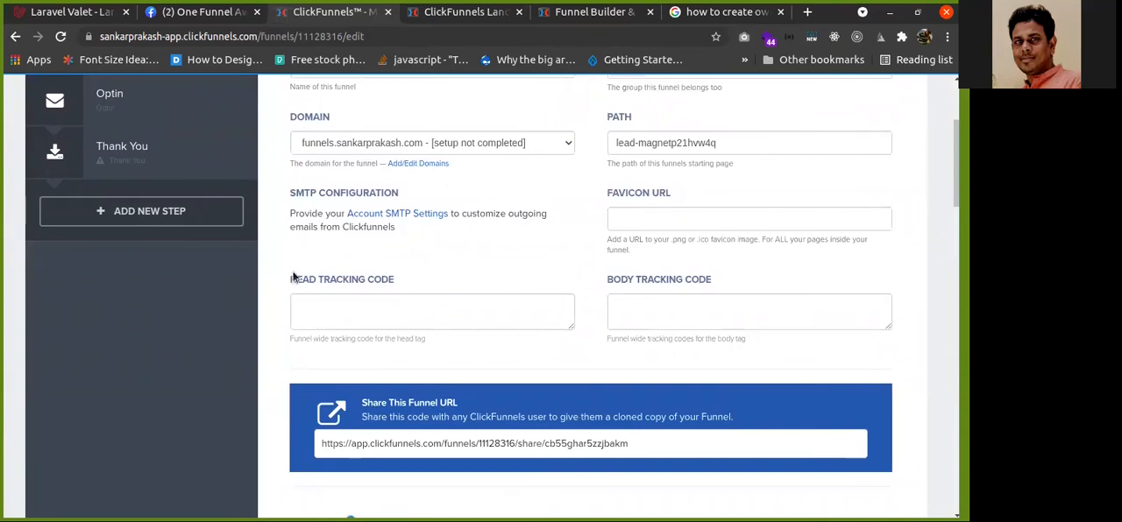
pyautogui.scroll(2, 292, 279)
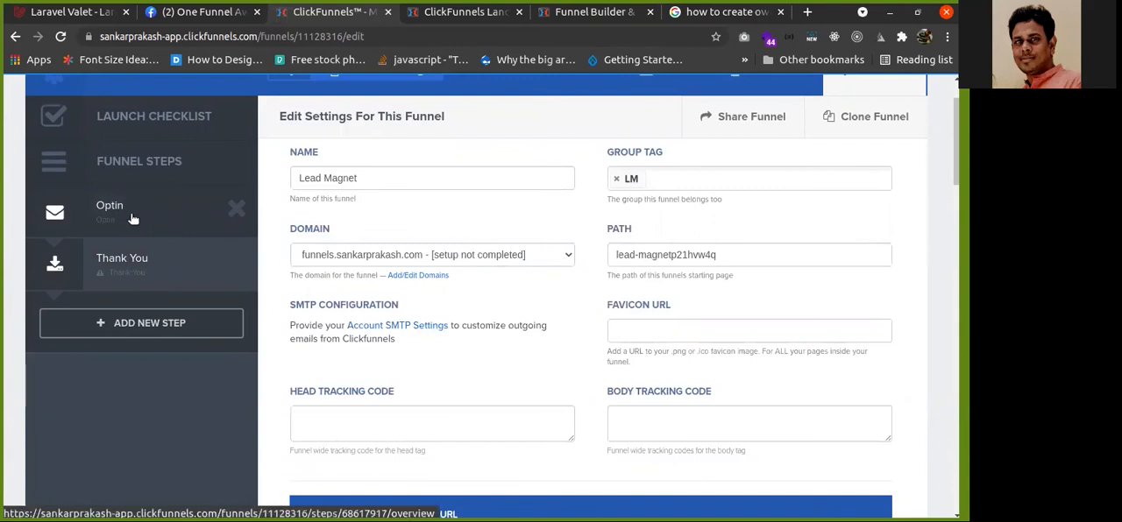
pyautogui.scroll(1, 236, 189)
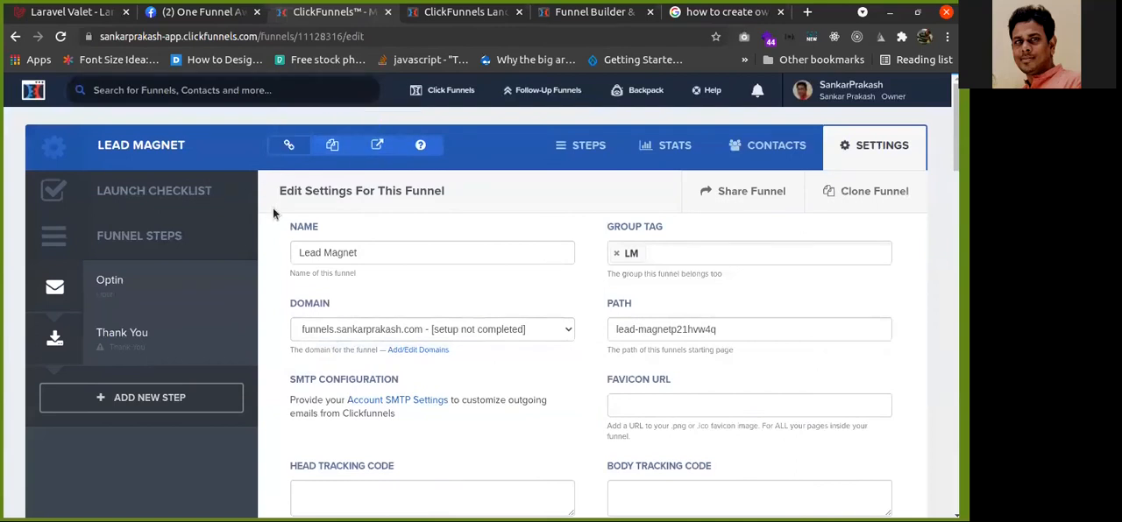
pyautogui.scroll(-3, 290, 287)
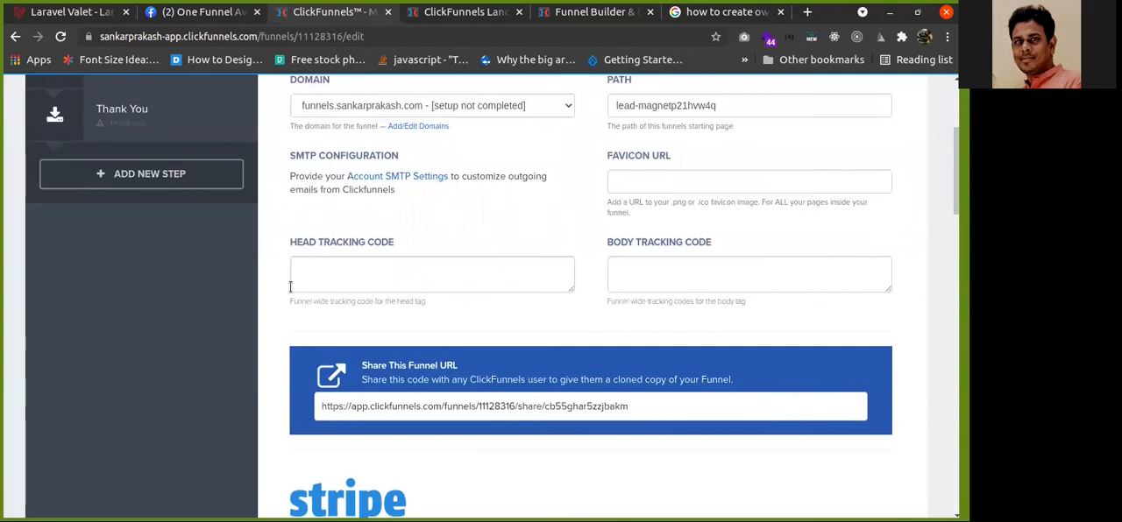
pyautogui.scroll(-12, 290, 287)
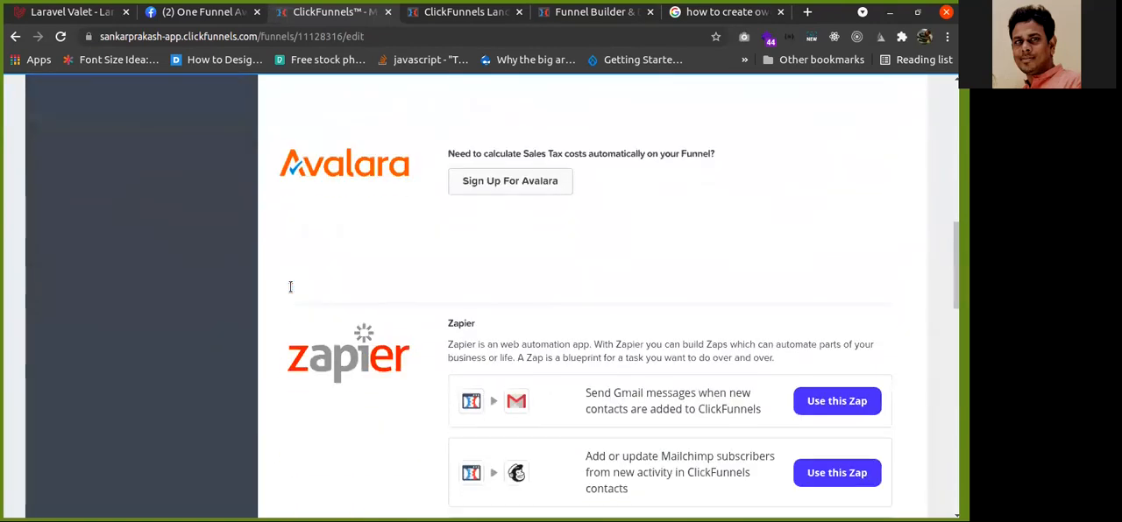
# Review the Zapier zap list, the webhooks section and the third-party membership access section of the funnel settings
pyautogui.scroll(-8, 290, 294)
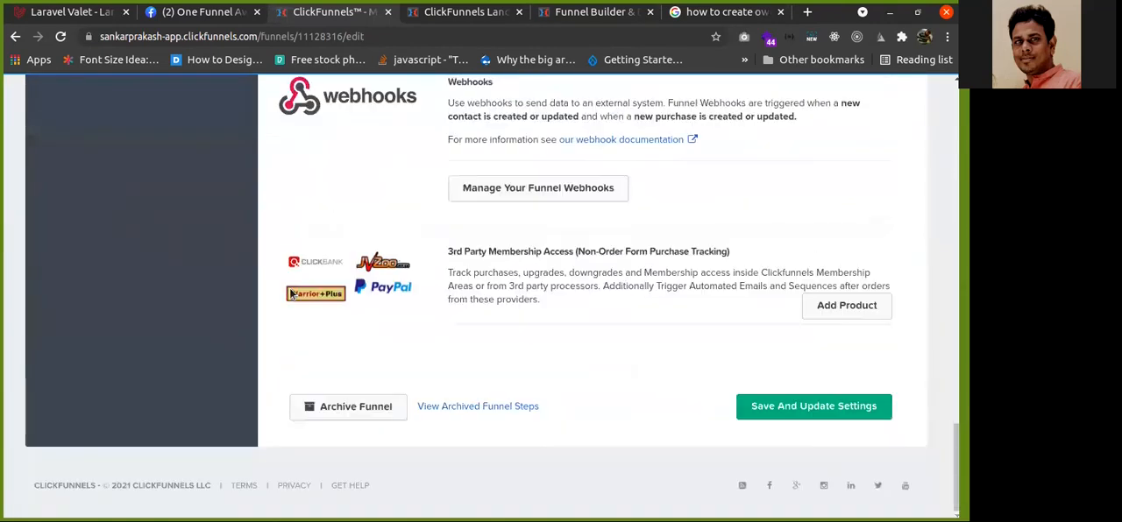
pyautogui.scroll(12, 291, 294)
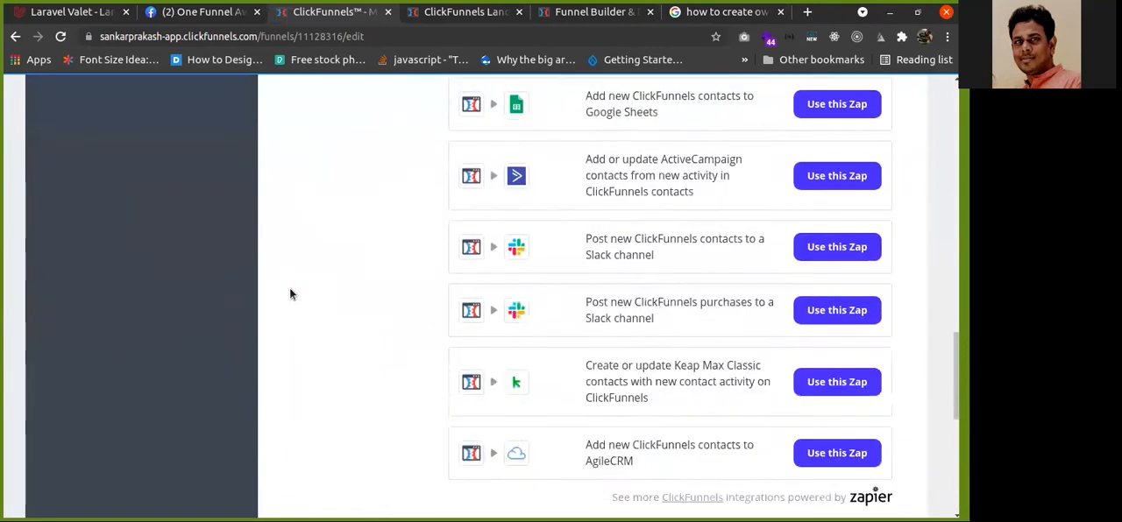
pyautogui.scroll(1, 347, 220)
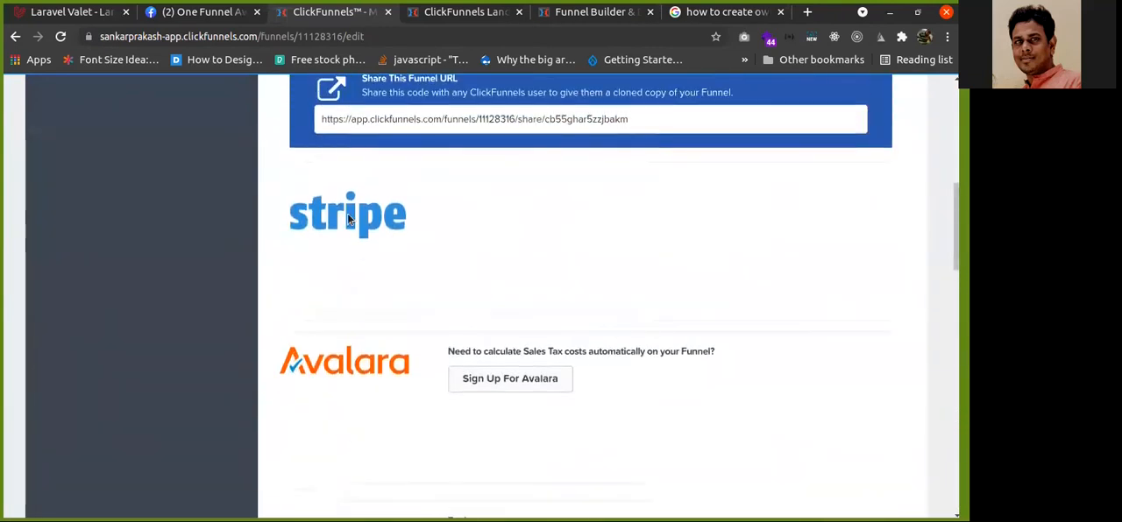
pyautogui.scroll(-3, 381, 290)
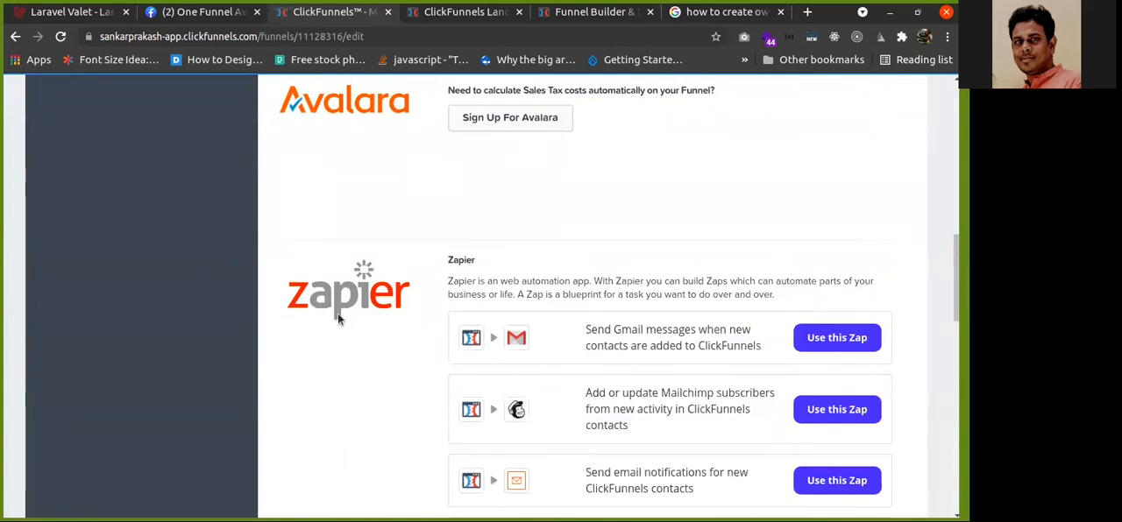
pyautogui.scroll(-2, 338, 319)
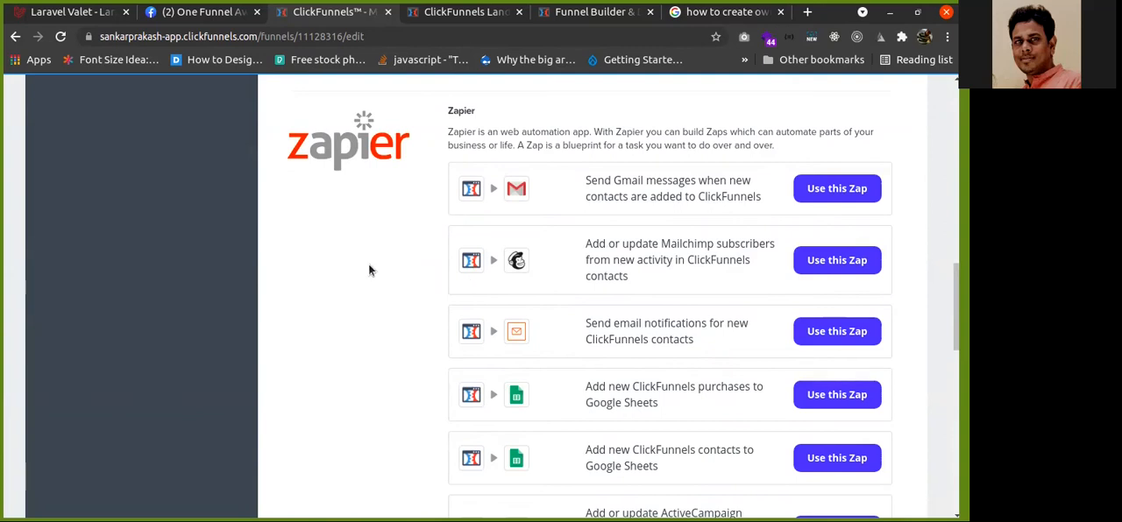
pyautogui.scroll(10, 350, 271)
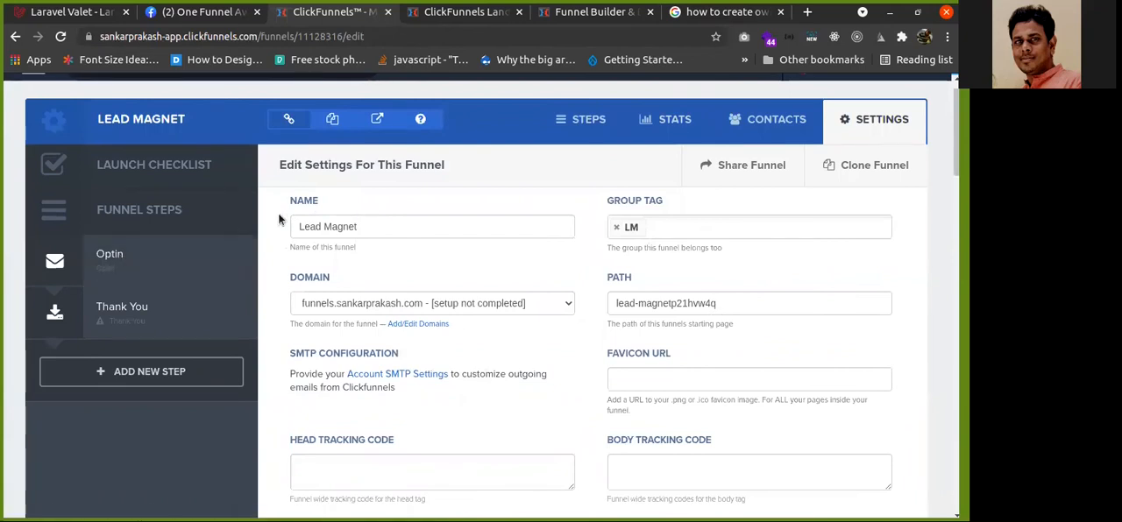
pyautogui.scroll(-3, 278, 218)
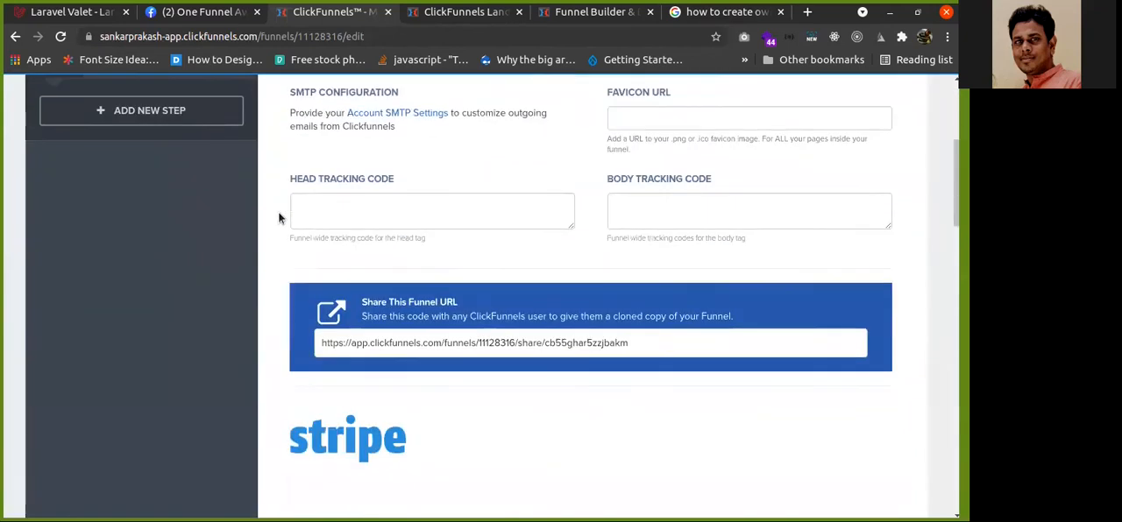
pyautogui.scroll(-8, 279, 217)
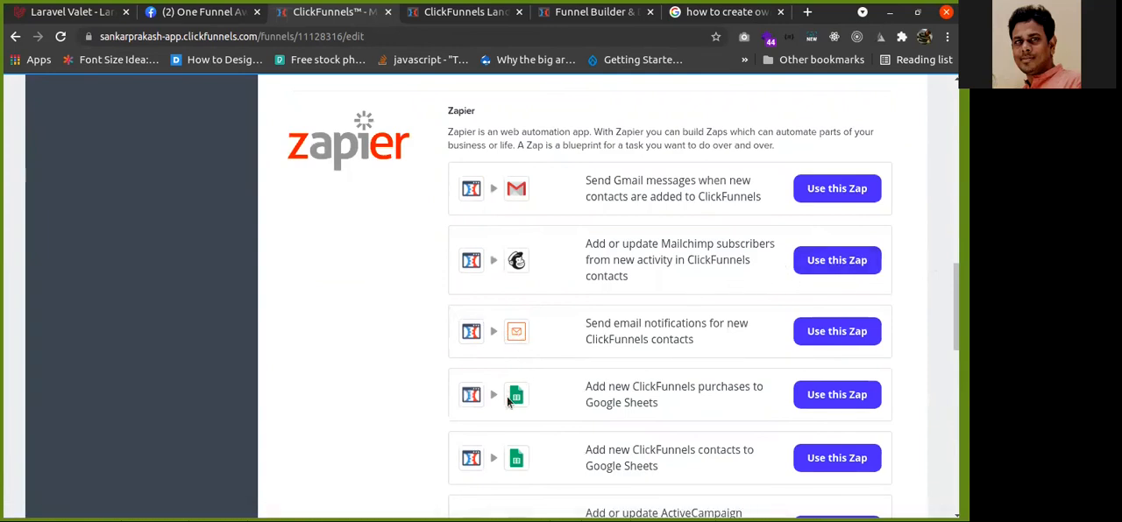
pyautogui.scroll(-3, 508, 400)
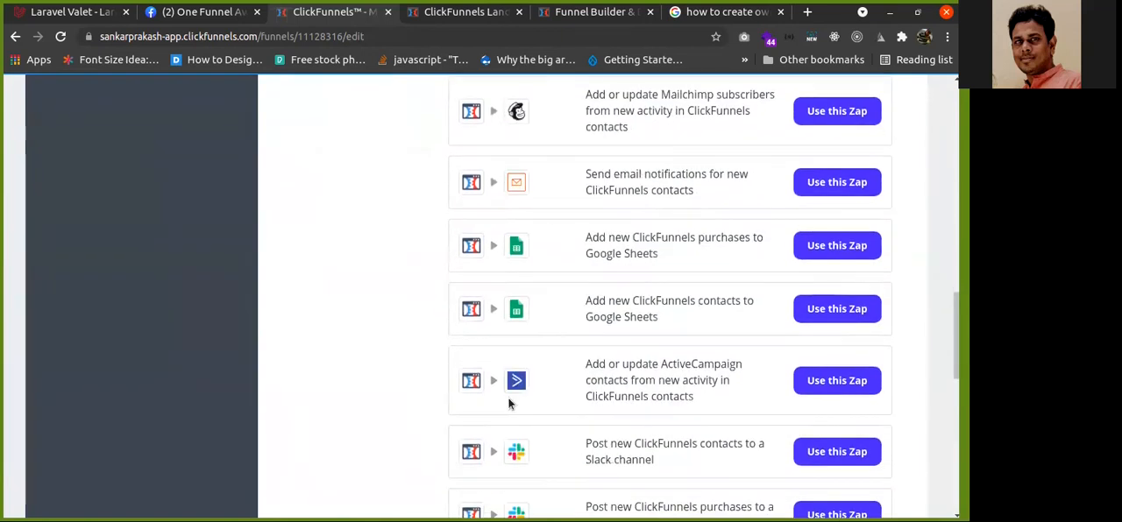
pyautogui.scroll(-2, 516, 313)
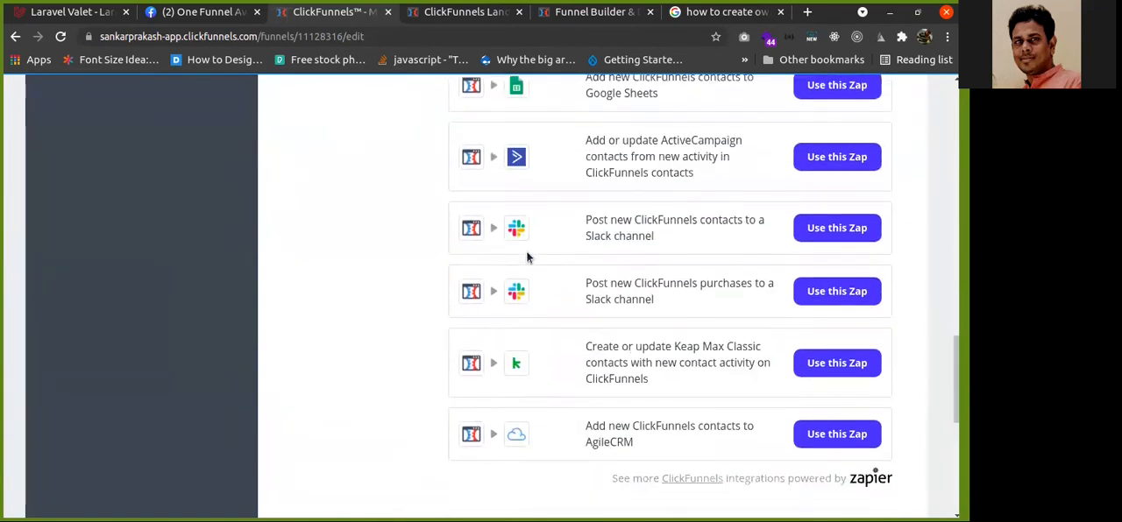
pyautogui.scroll(-2, 521, 328)
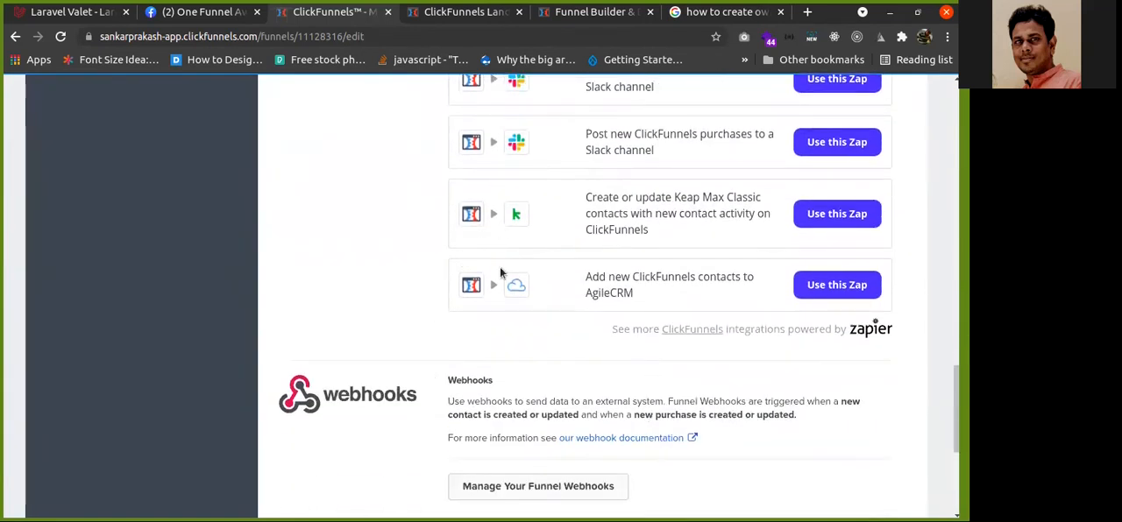
pyautogui.scroll(2, 423, 249)
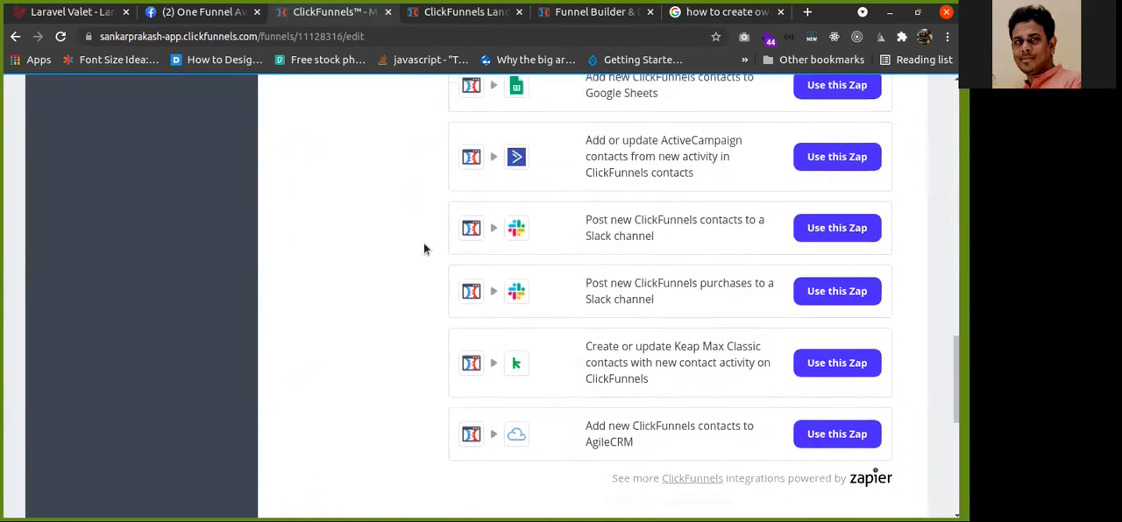
pyautogui.scroll(3, 424, 249)
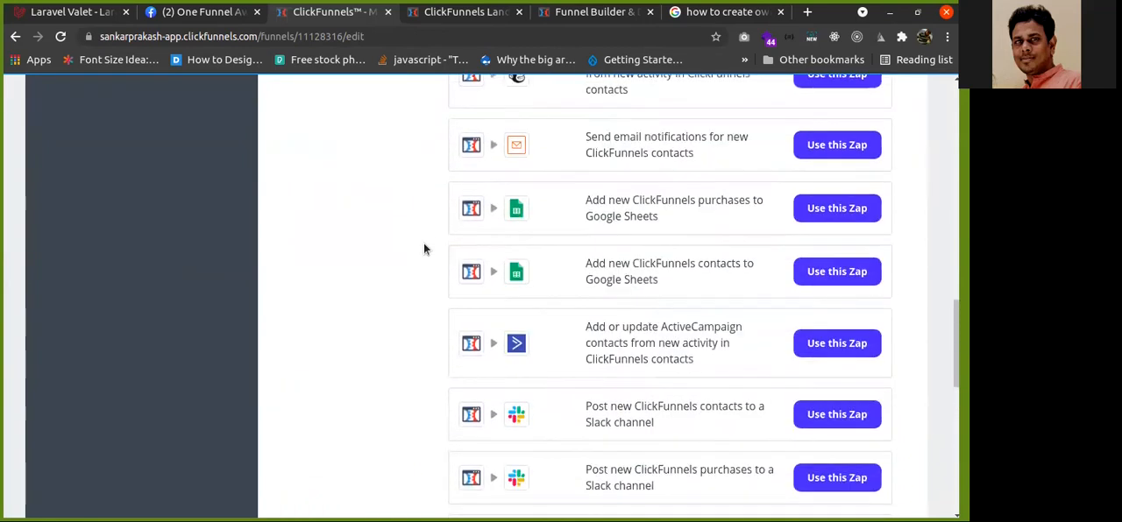
pyautogui.scroll(-6, 423, 250)
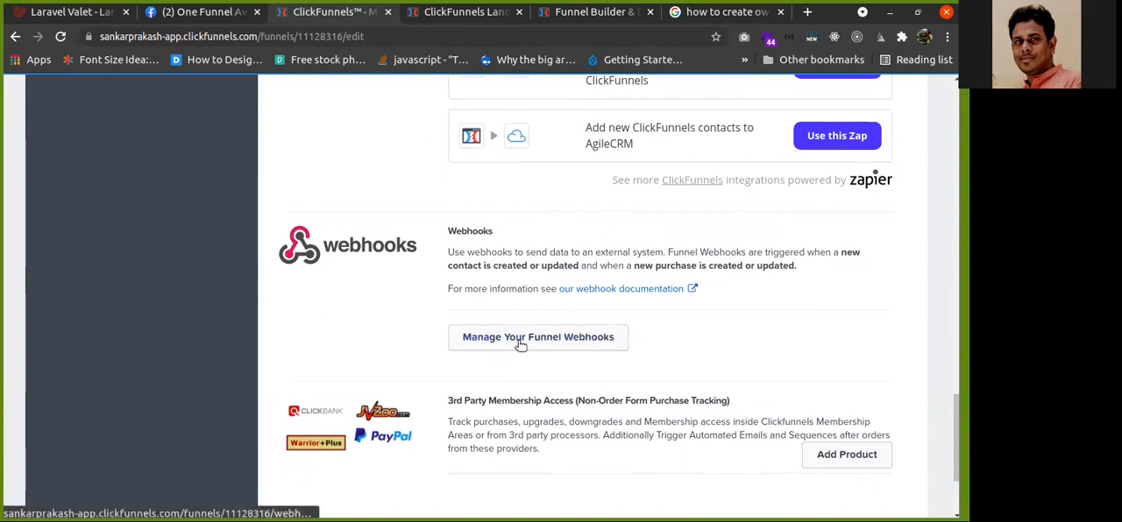
pyautogui.scroll(-2, 397, 308)
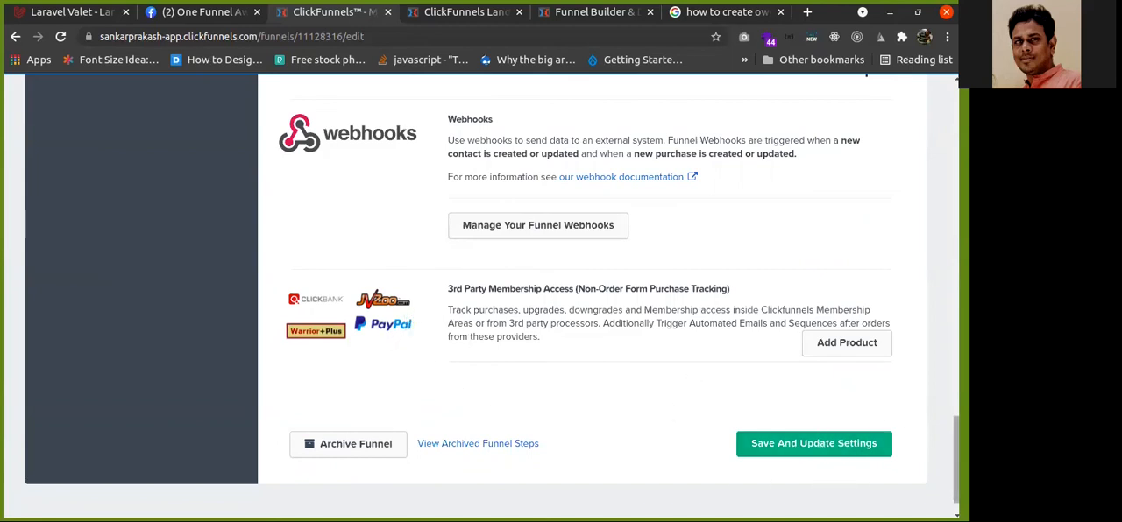
pyautogui.moveTo(955, 431); pyautogui.dragTo(954, 79)
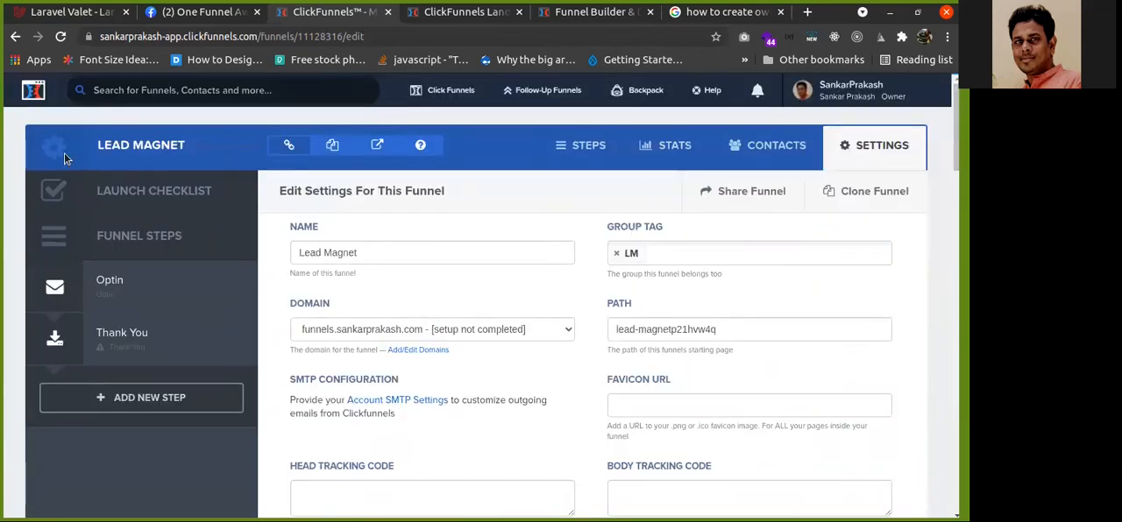
# Open the Funnels dashboard and switch the funnel list between card view and list view
pyautogui.moveTo(441, 119)
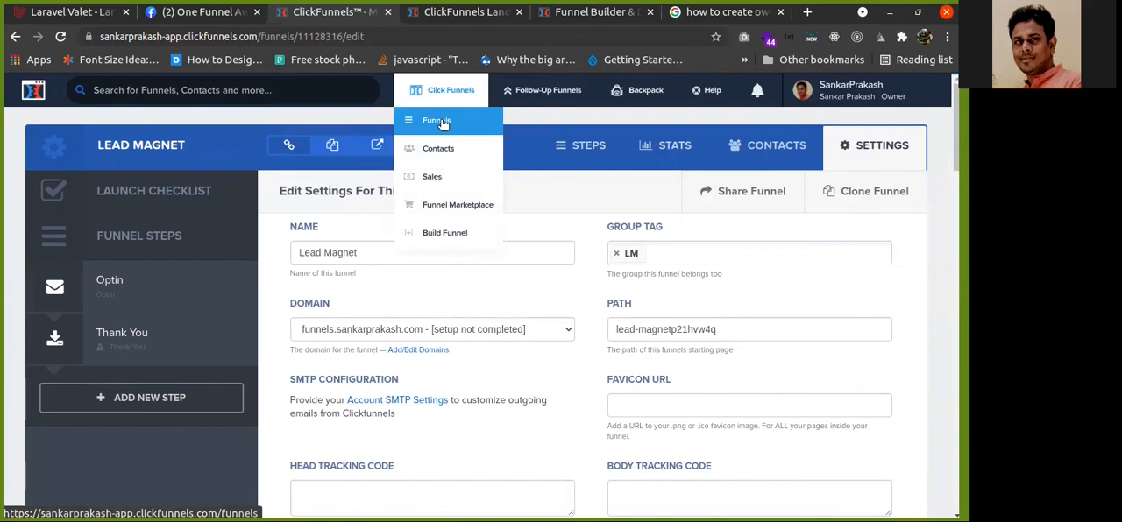
pyautogui.click(441, 123)
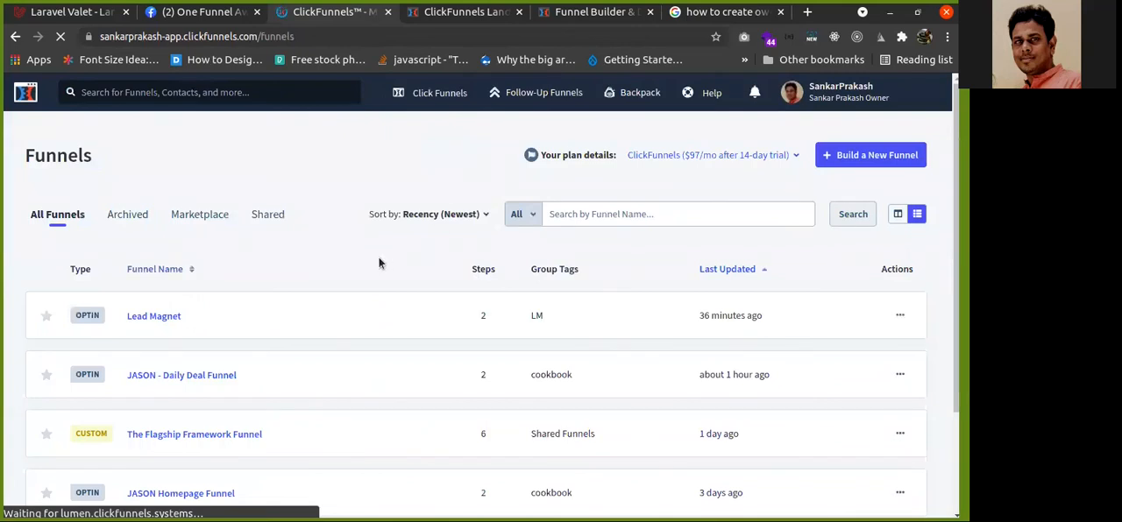
pyautogui.scroll(-1, 741, 254)
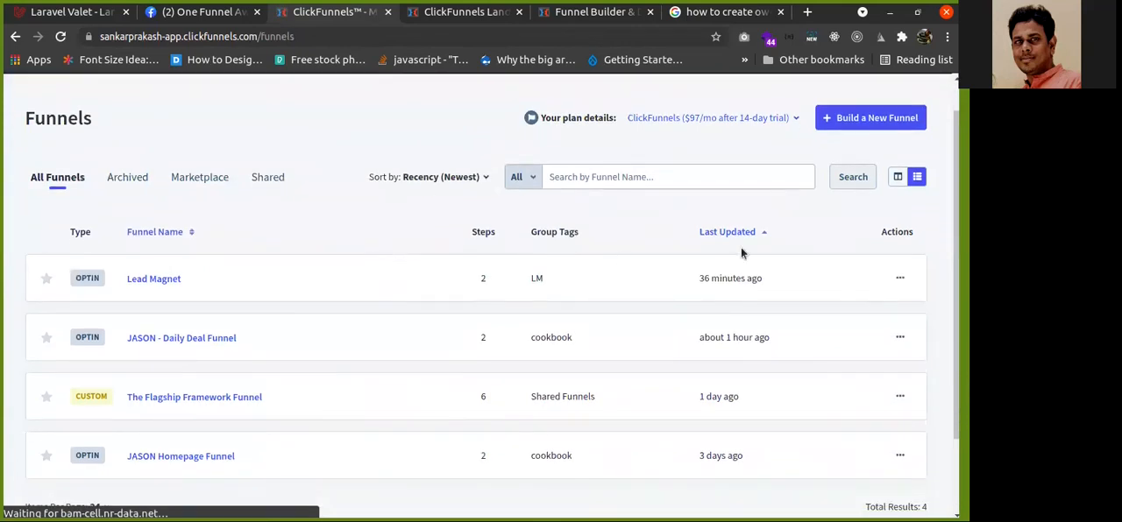
pyautogui.click(918, 179)
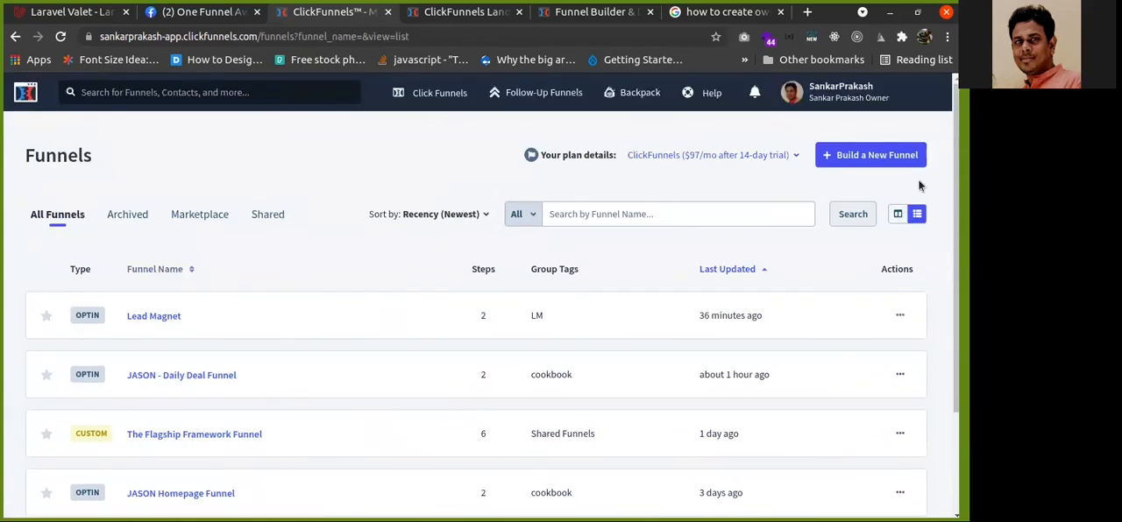
pyautogui.click(898, 215)
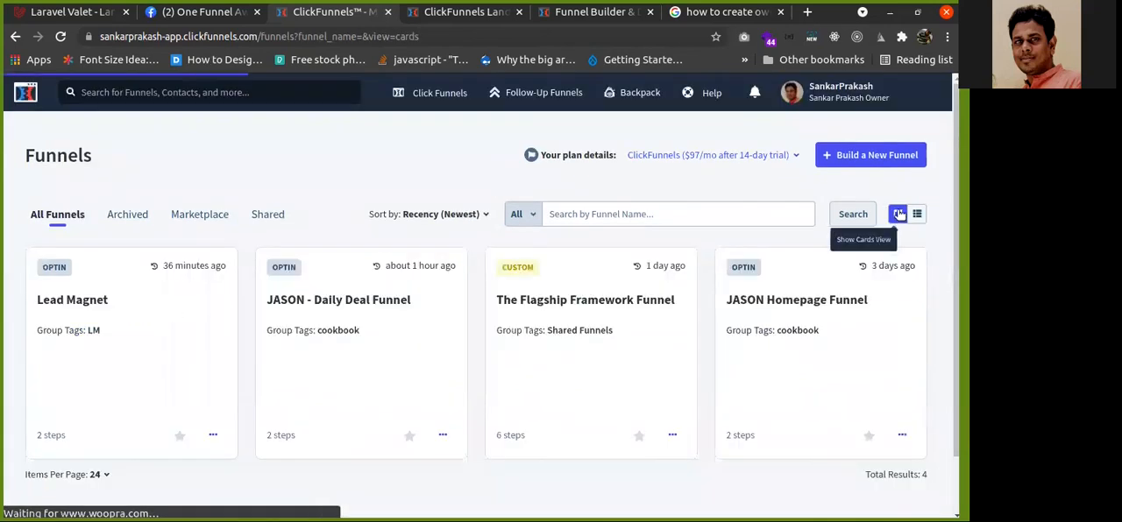
pyautogui.click(918, 216)
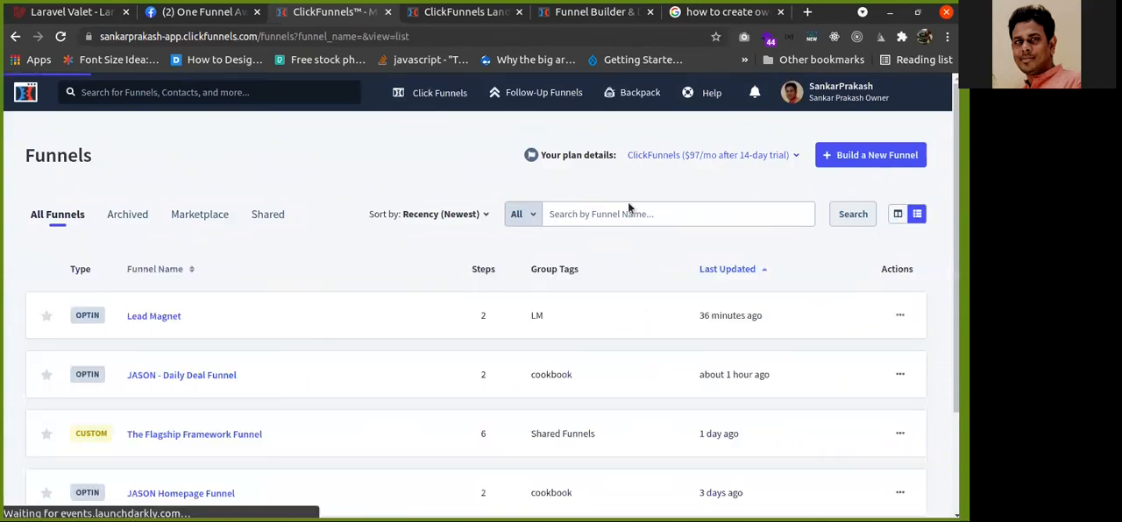